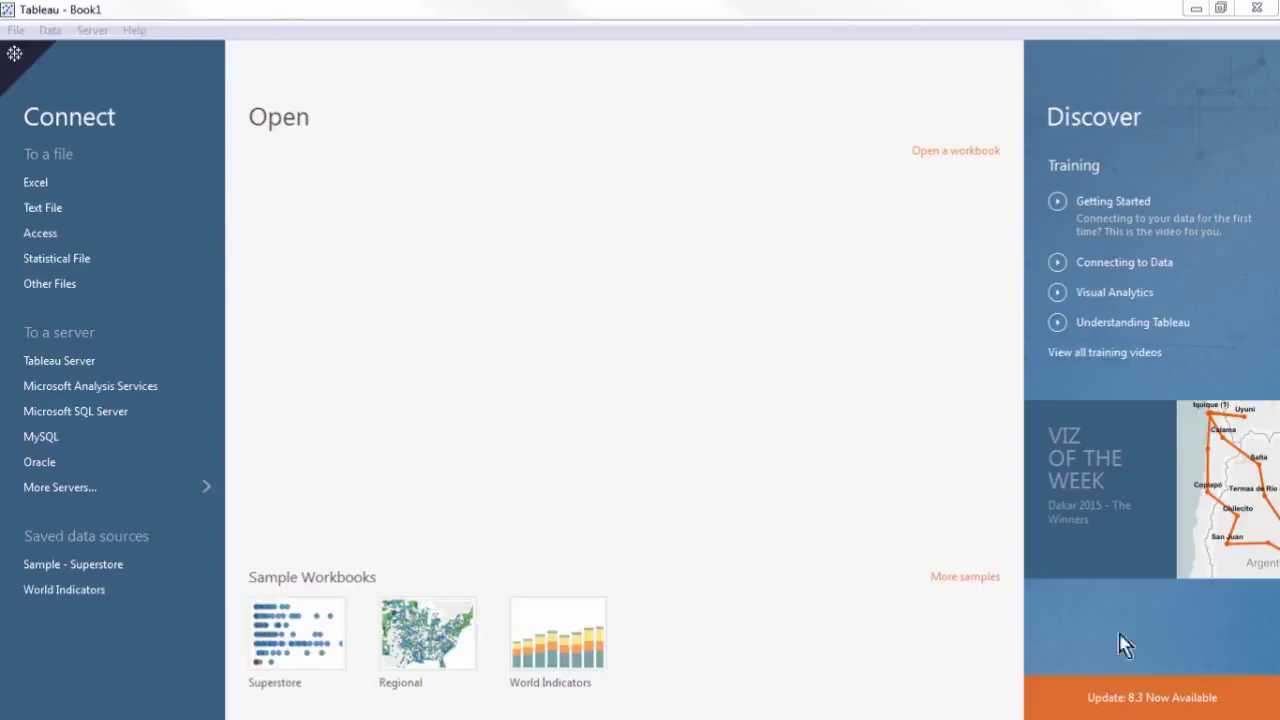
- Connect Microsoft Analysis Services to local SuperCube1.cub, load the SuperCube cube, and go to Sheet 1
left_click(137, 400)
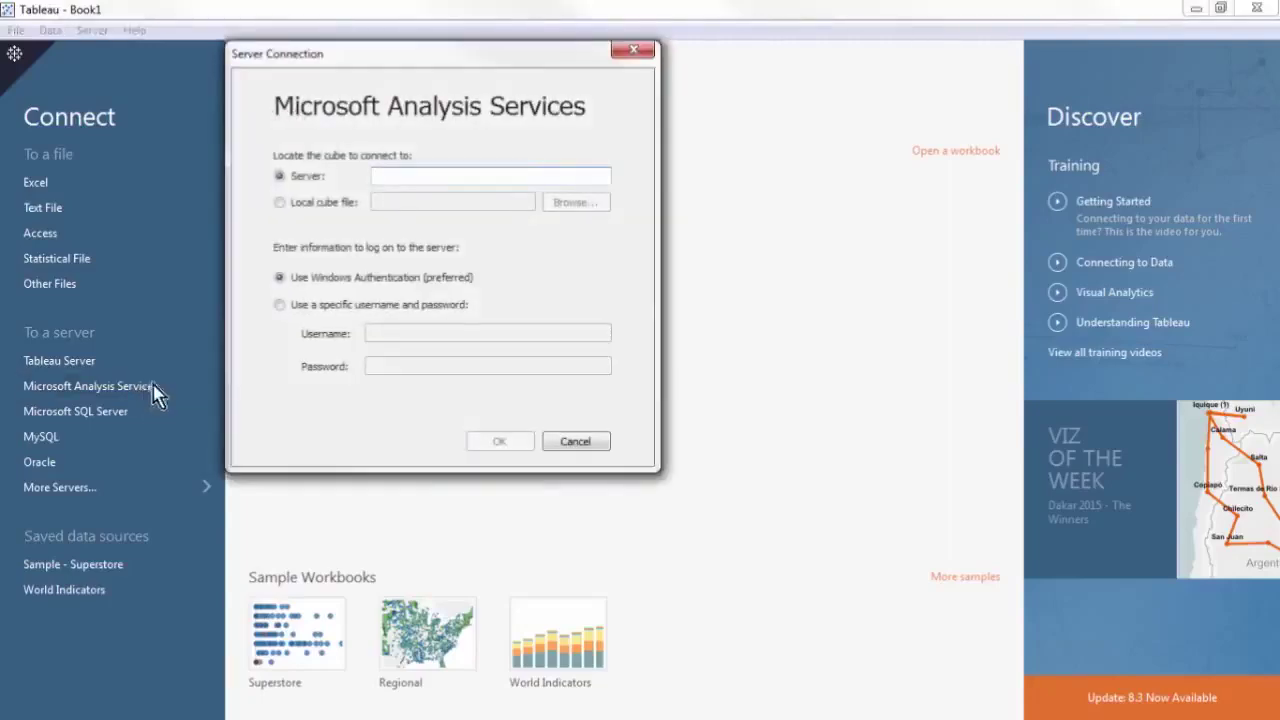
left_click(326, 206)
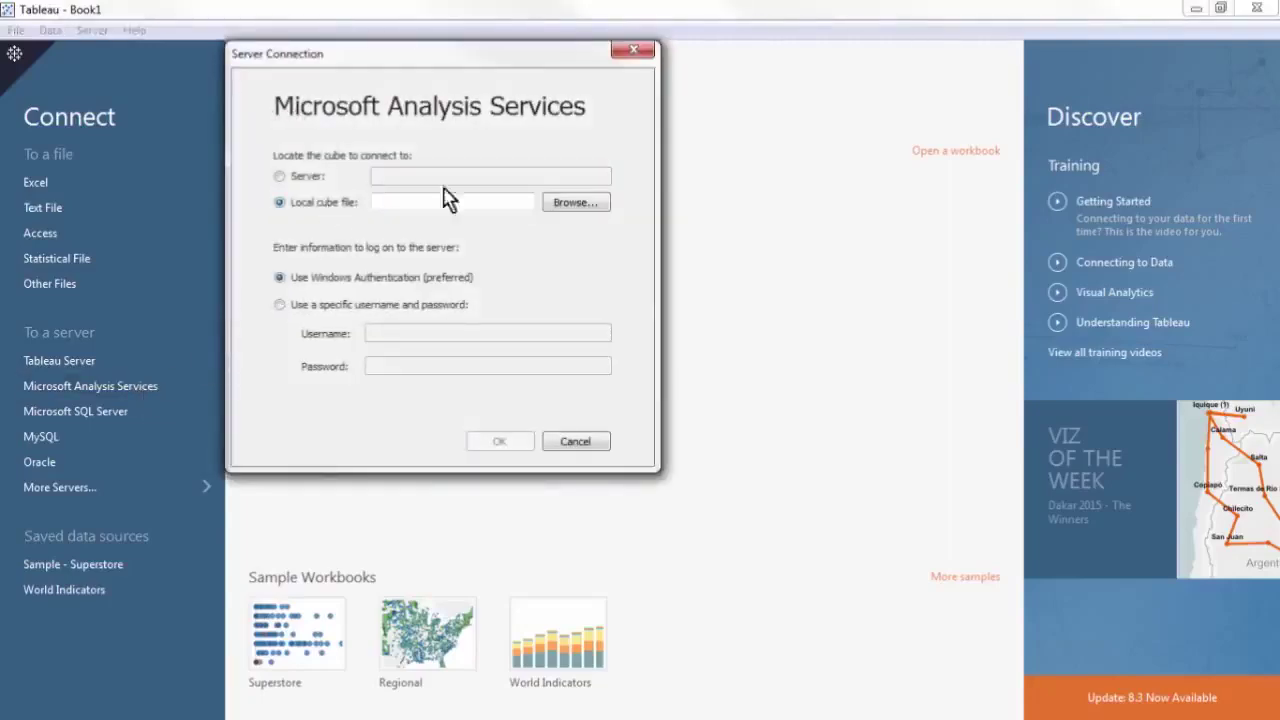
left_click(598, 202)
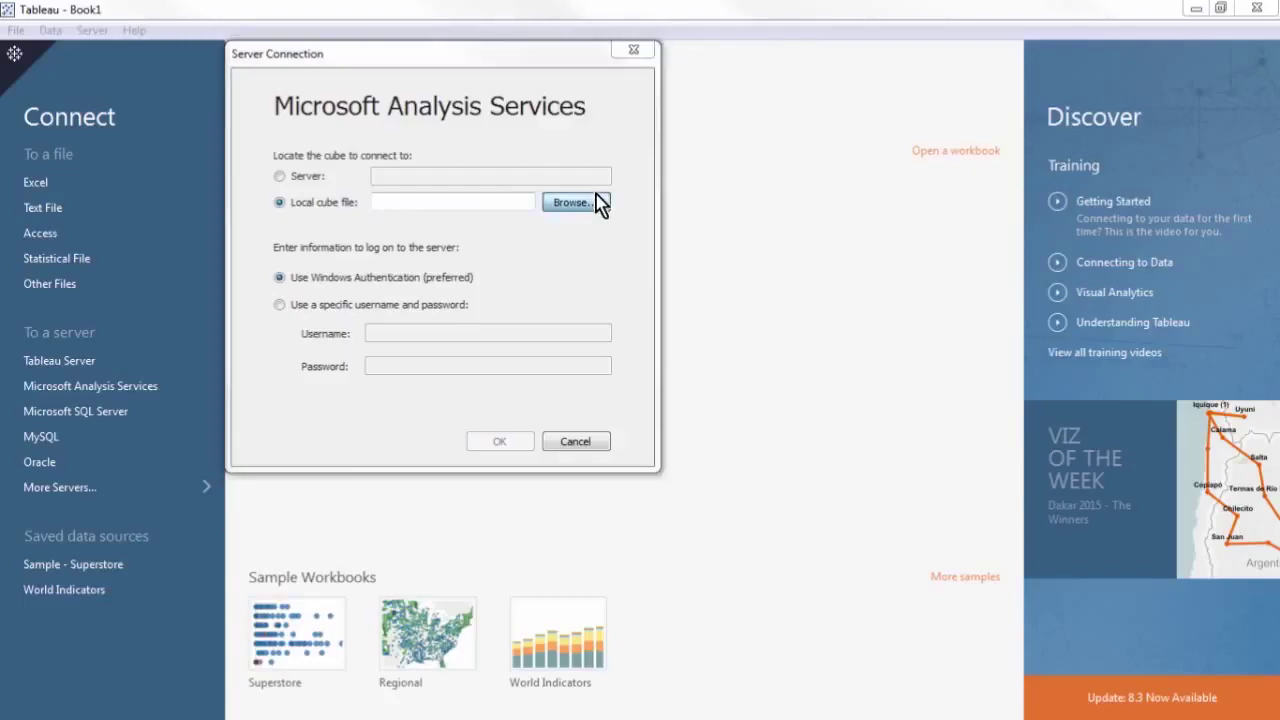
left_click(466, 333)
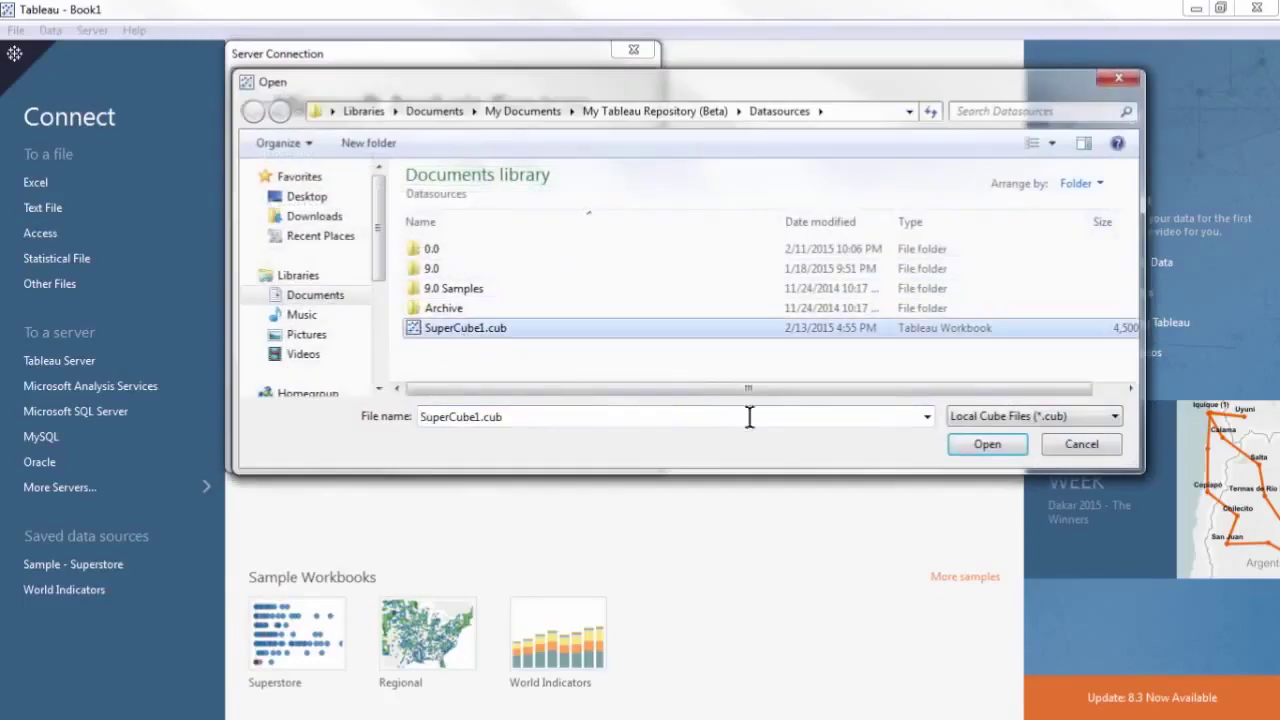
left_click(987, 445)
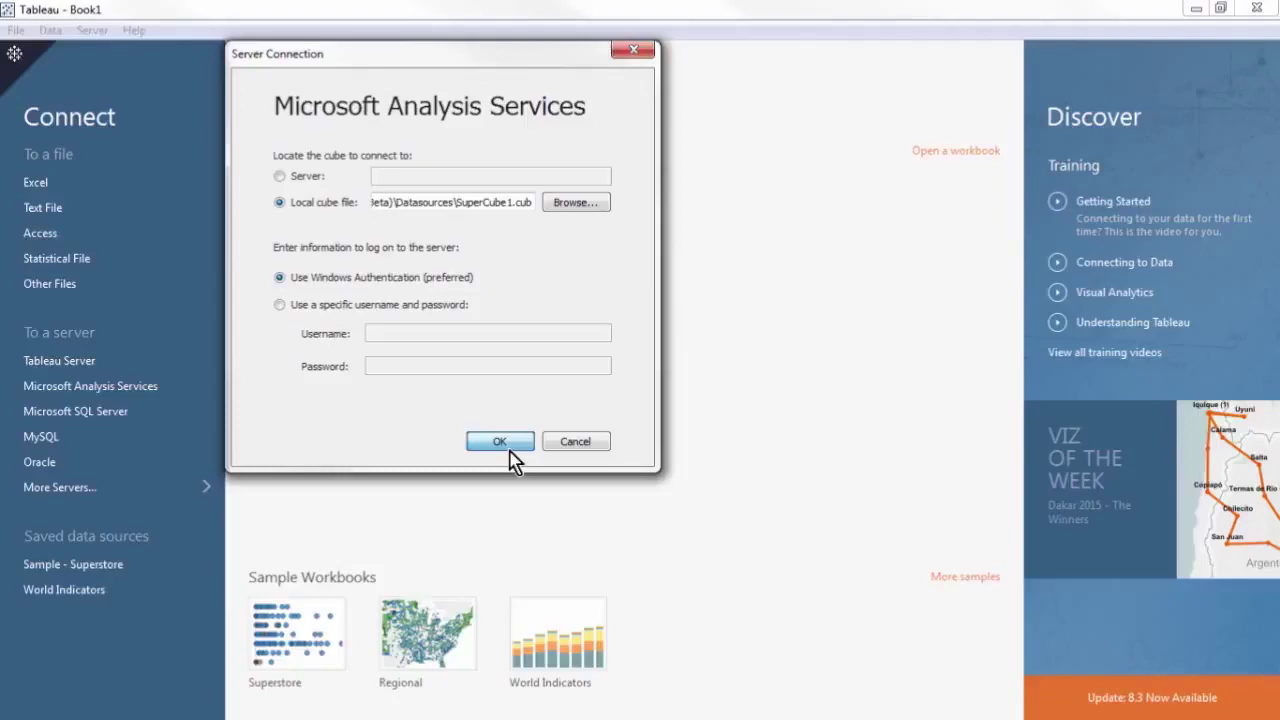
left_click(509, 446)
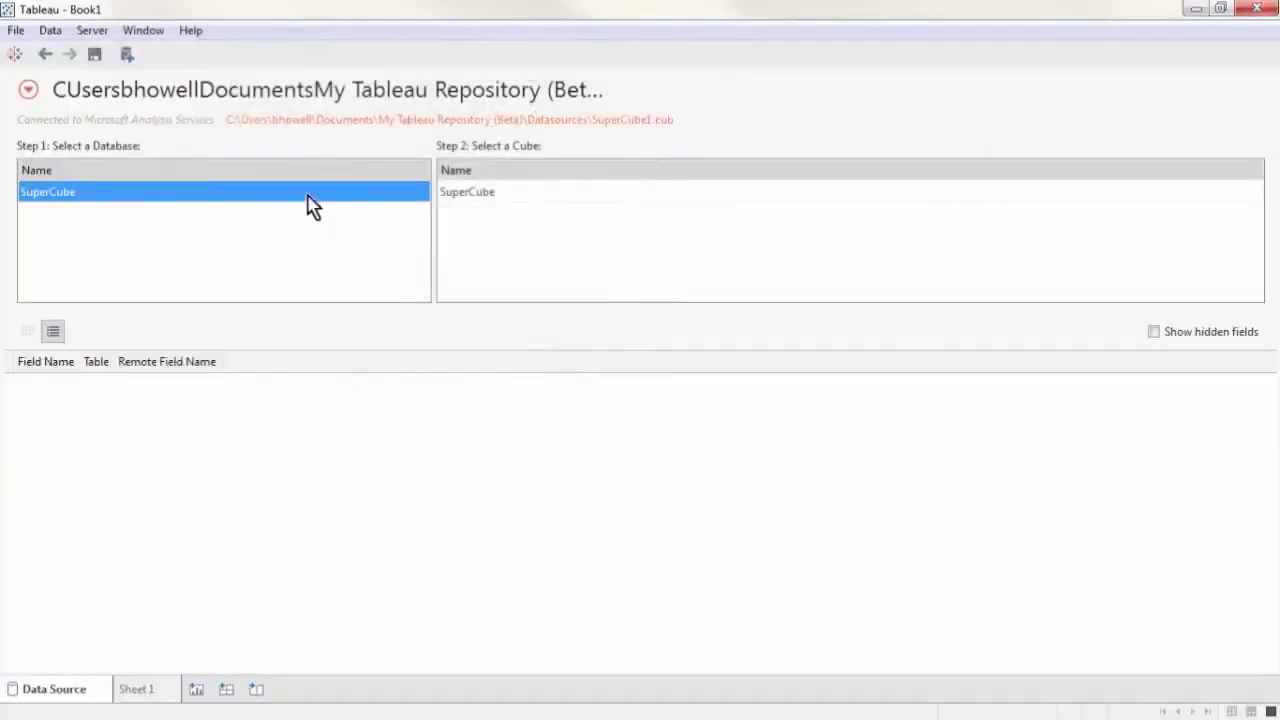
left_click(551, 199)
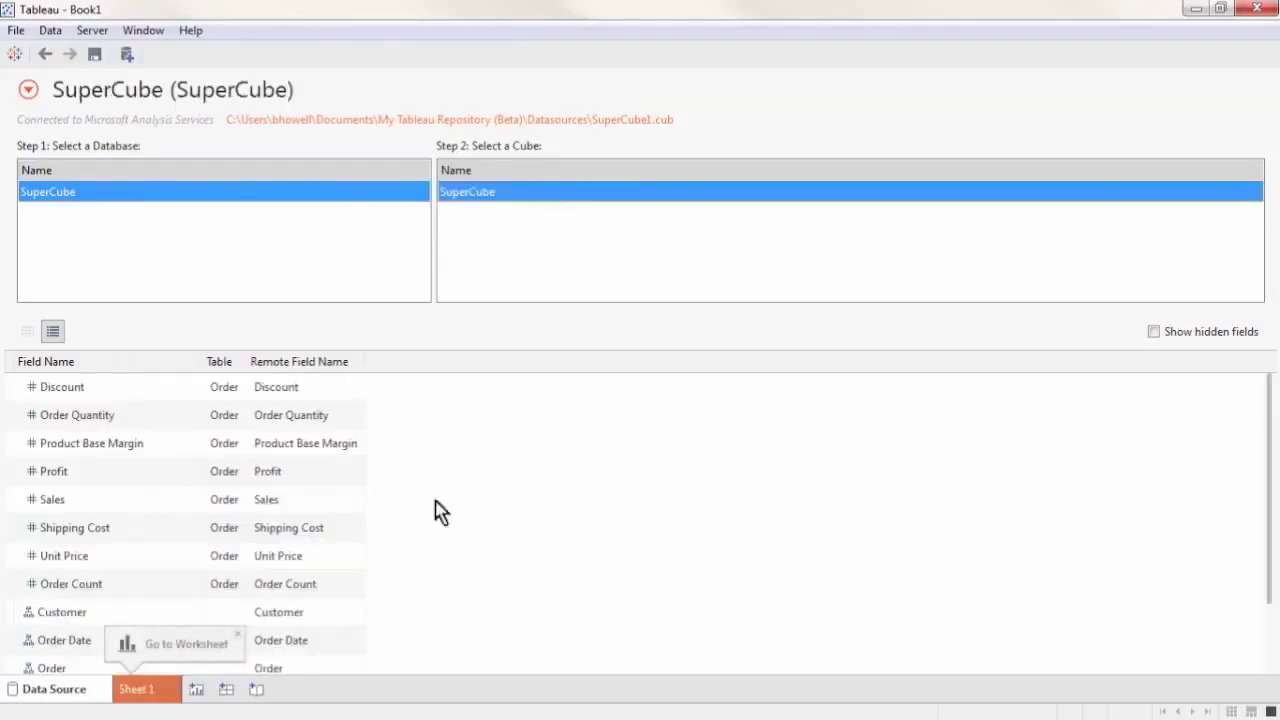
left_click(137, 704)
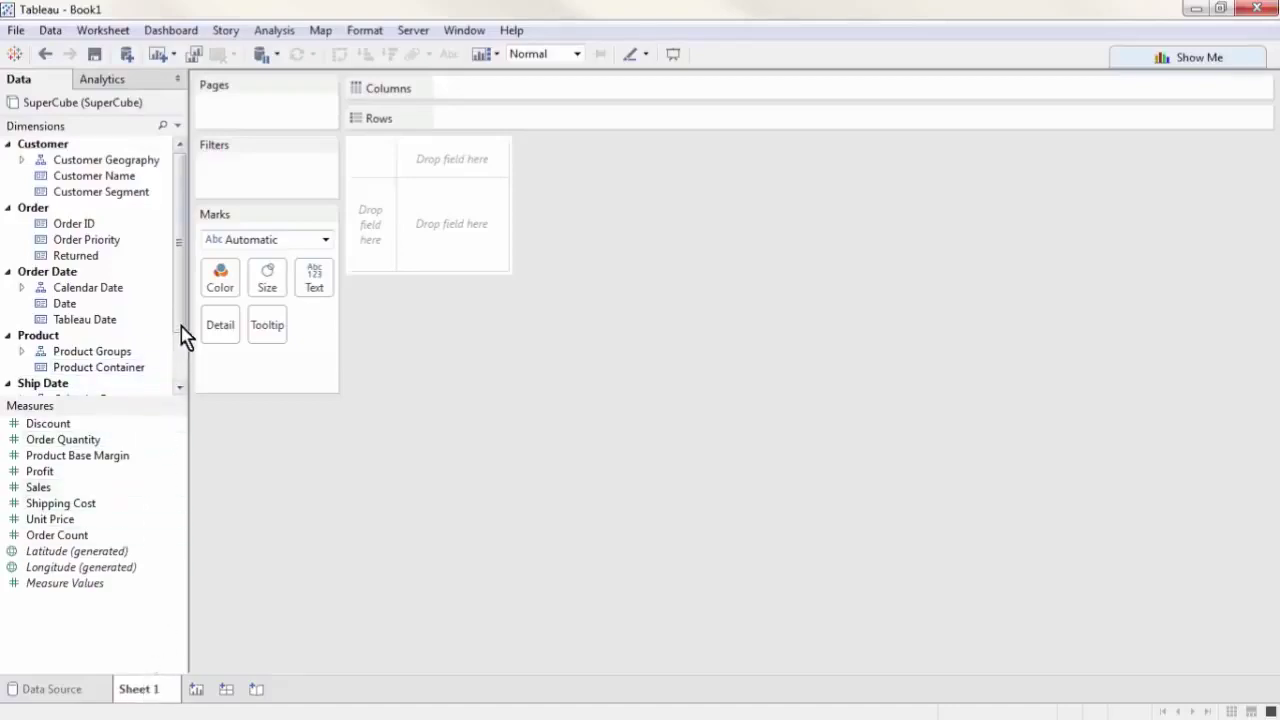
- Chart Sales as bars by Product Category and Sub-Category, sorted highest to lowest
left_click_drag(183, 334, 181, 384)
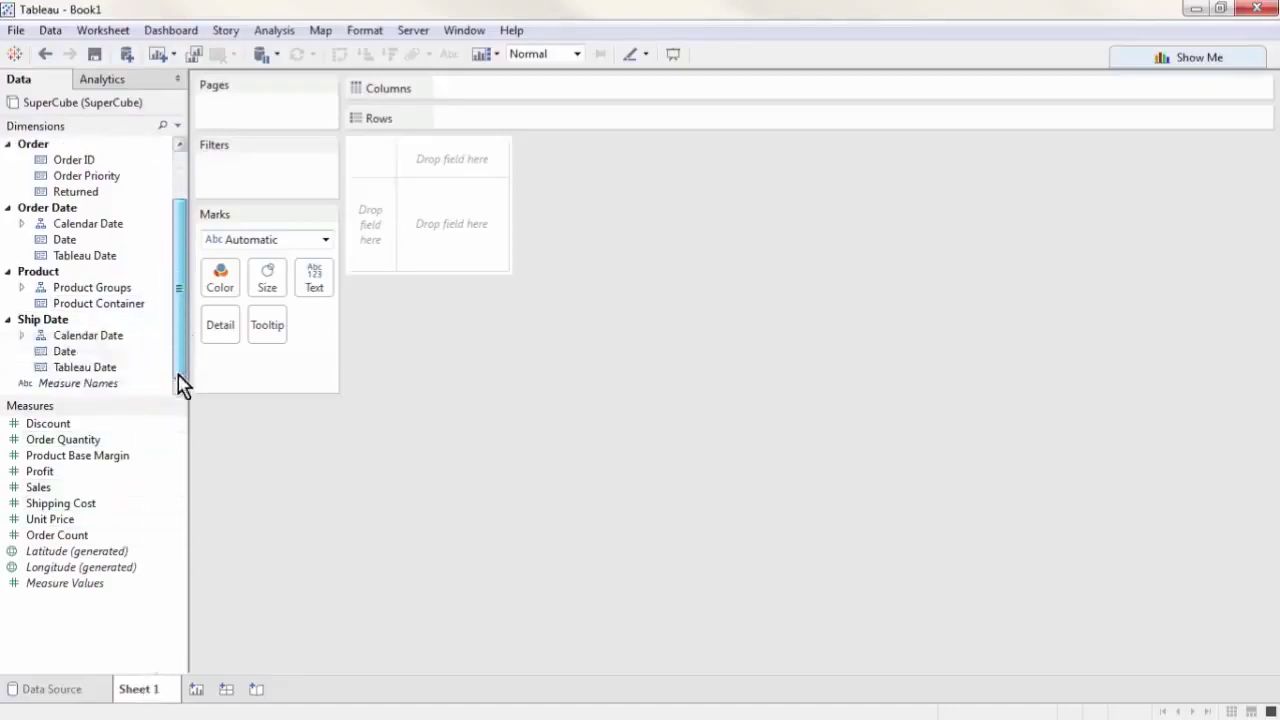
left_click(22, 288)
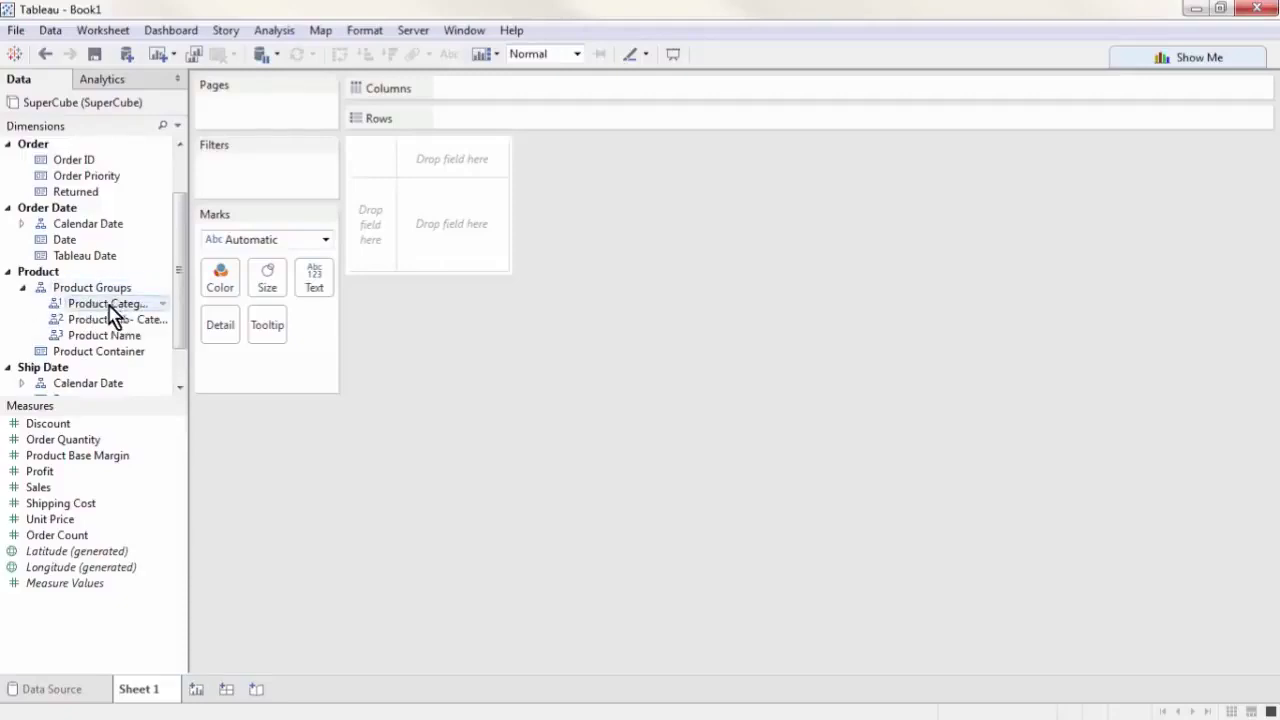
left_click_drag(110, 312, 690, 88)
left_click_drag(82, 490, 376, 233)
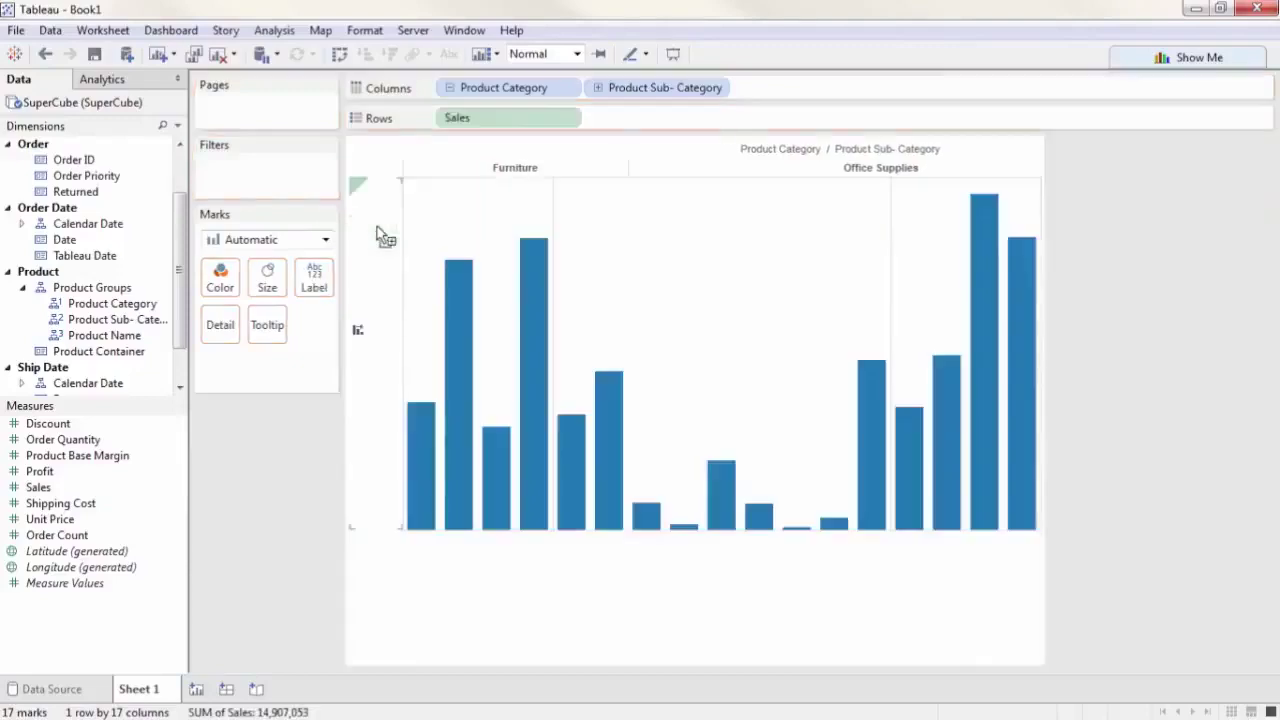
left_click(359, 334)
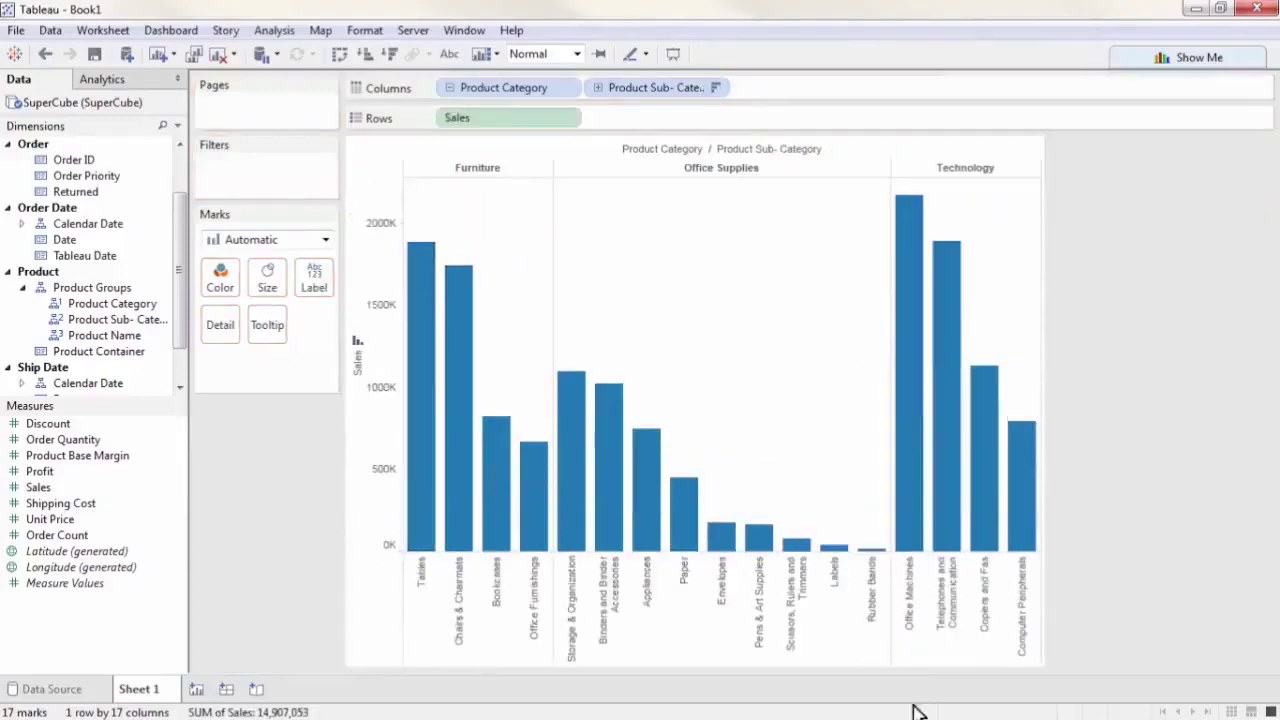
- Select the Envelopes through Rubber Bands bars, then narrow the selection to Envelopes only
left_click(872, 600)
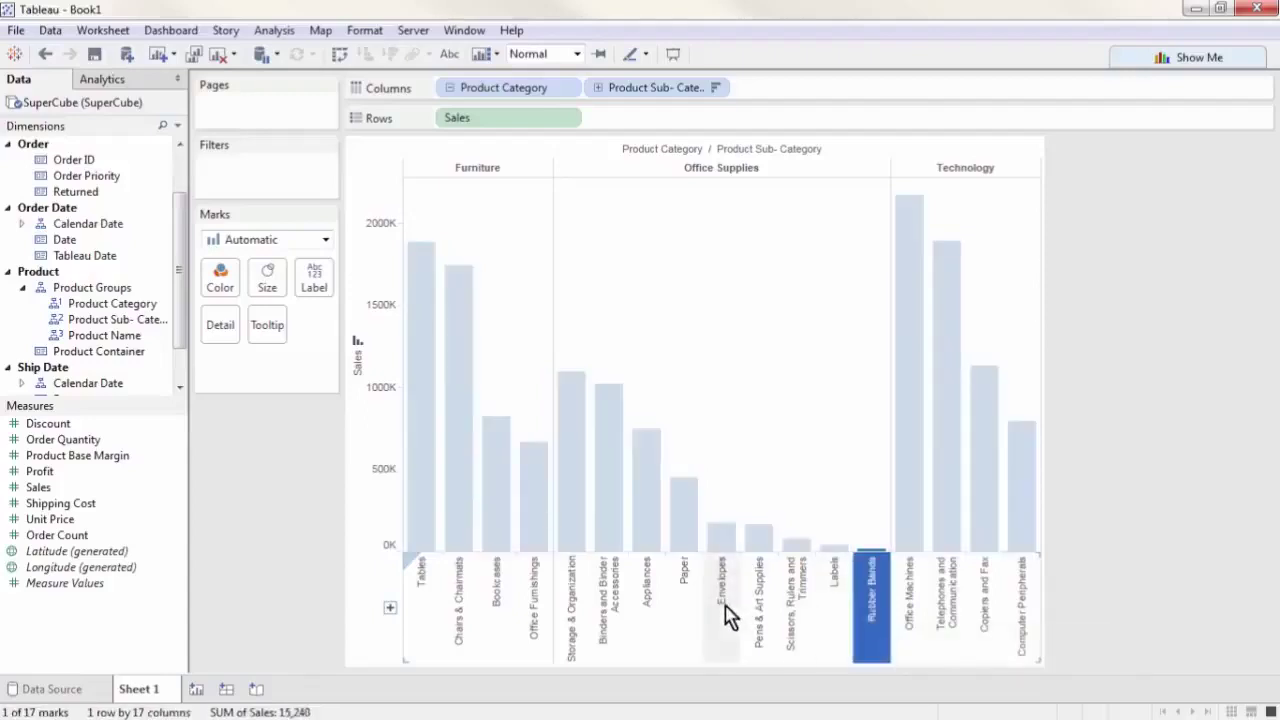
left_click(727, 614, "shift")
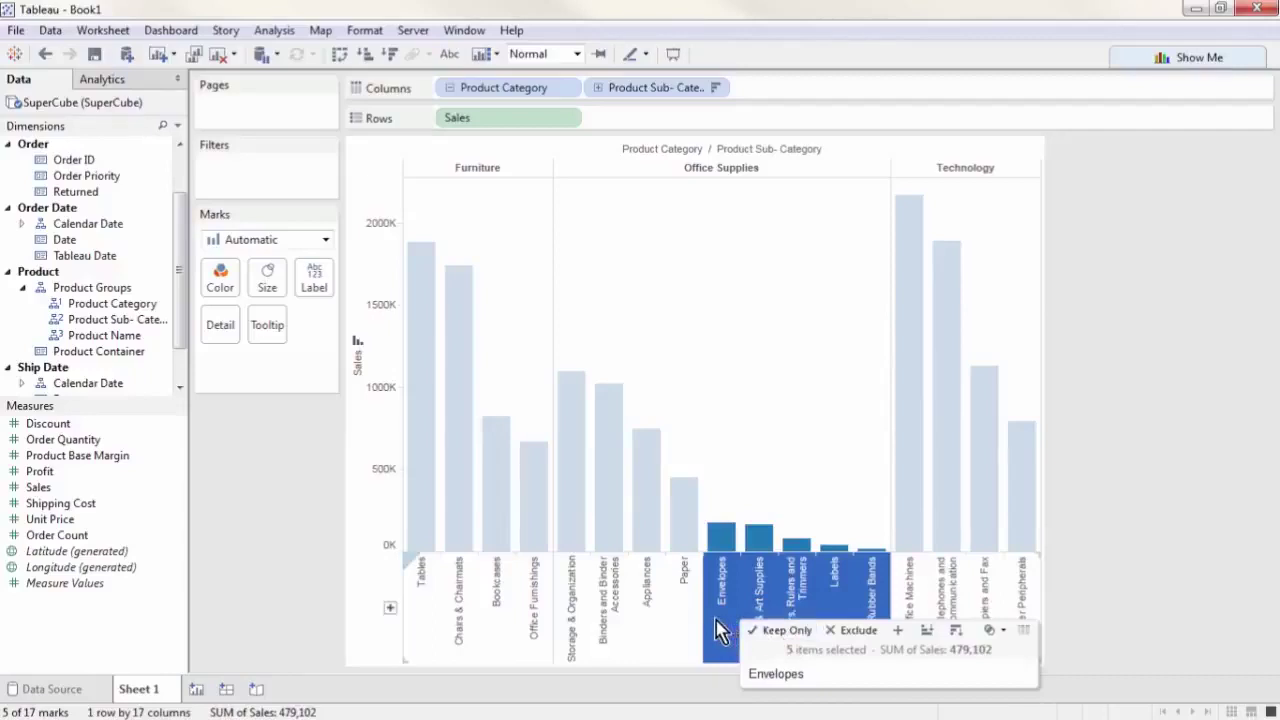
left_click(718, 630)
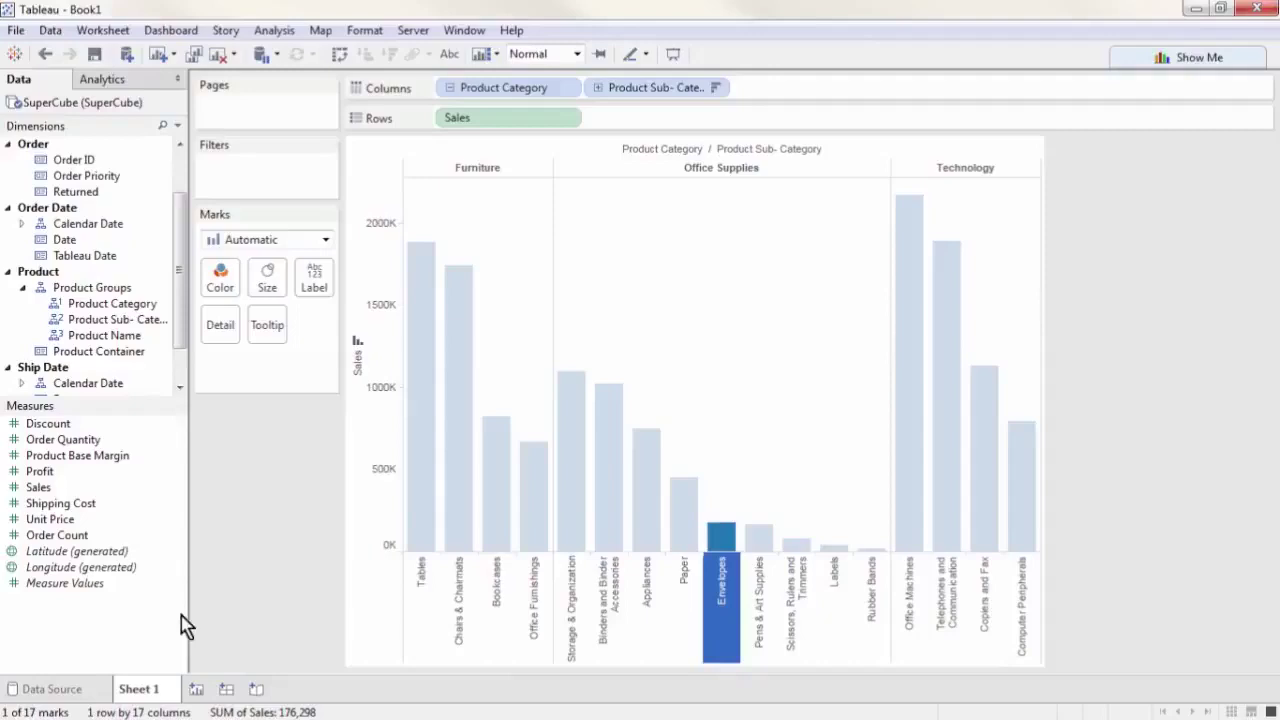
- Start a new calculated member named Small Items
right_click(48, 634)
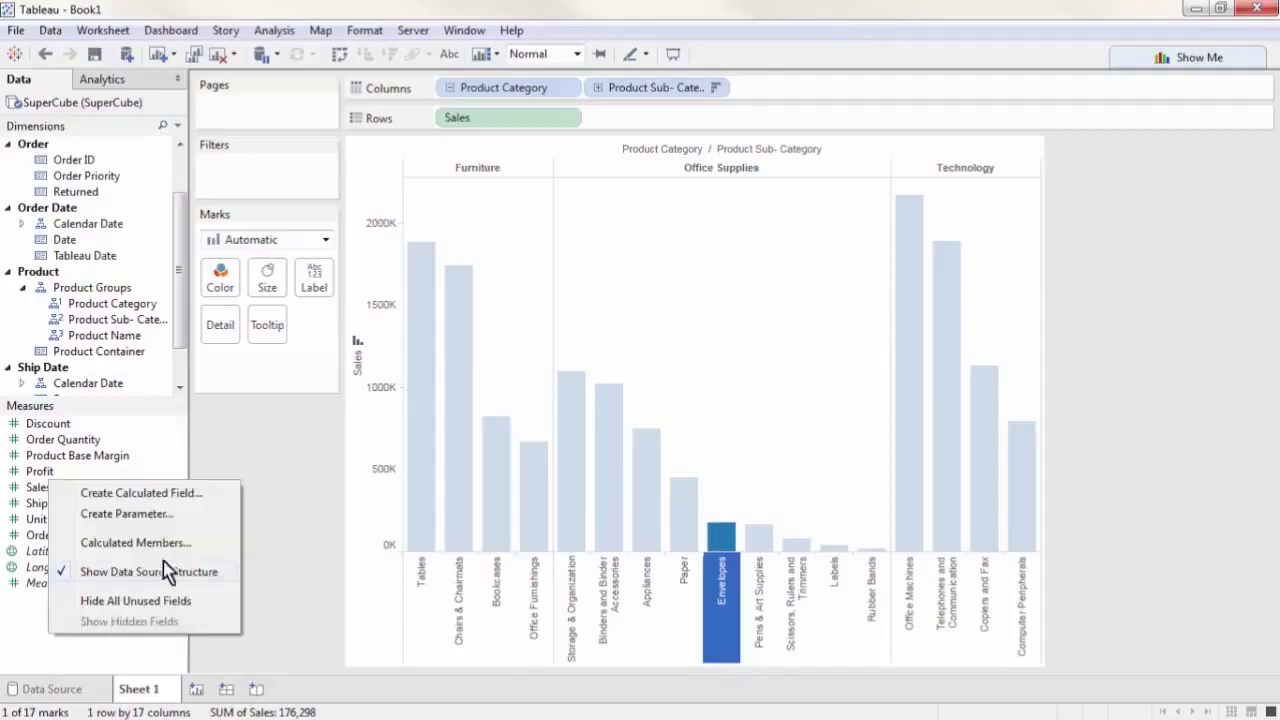
left_click(135, 542)
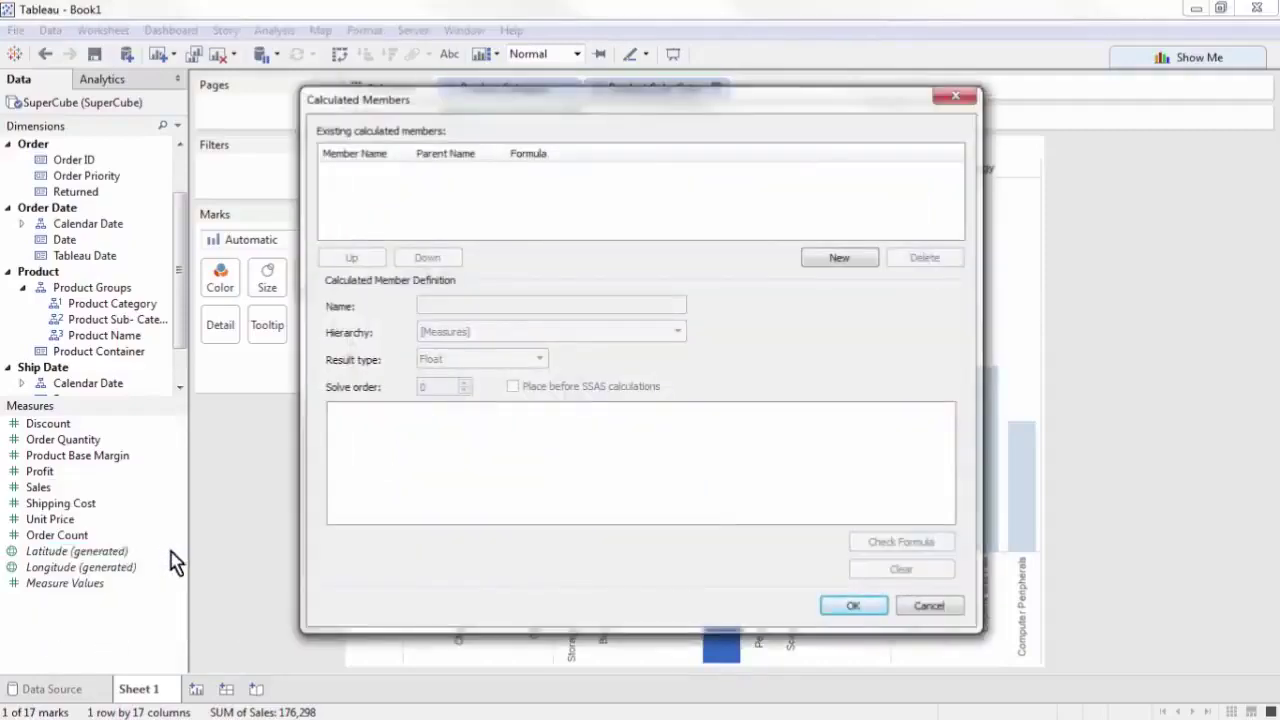
left_click(845, 262)
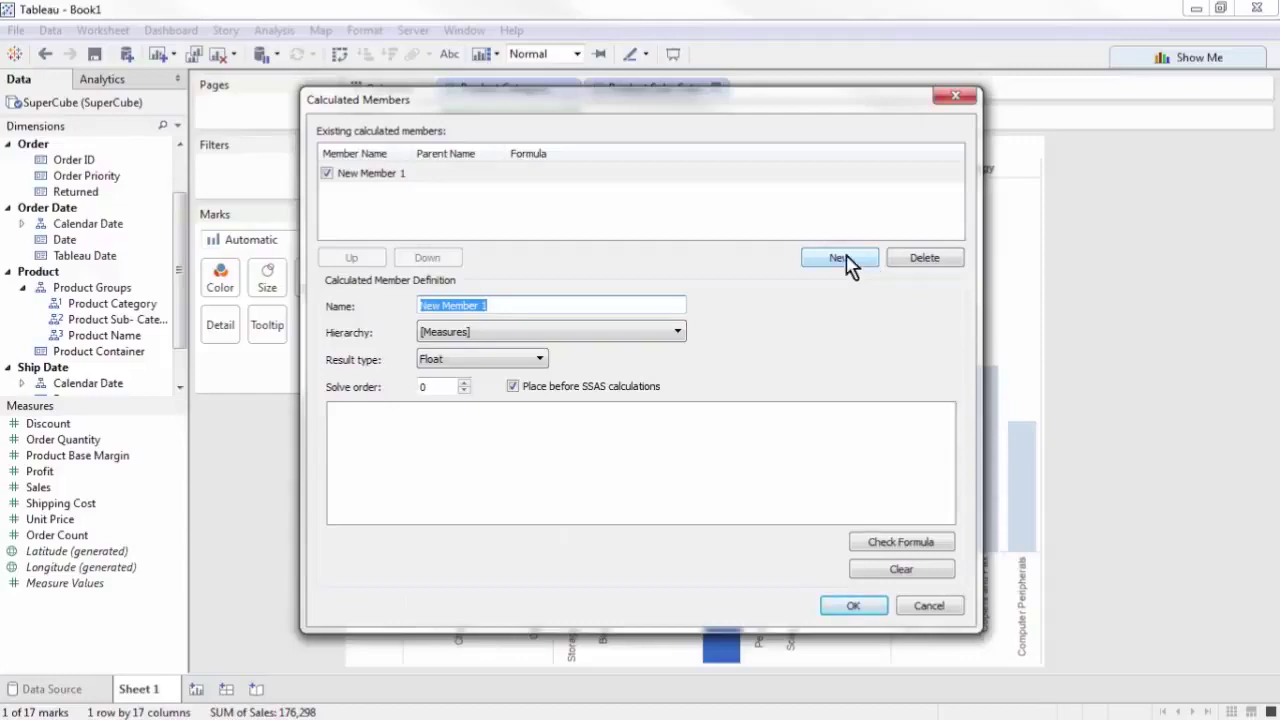
type("Small Items")
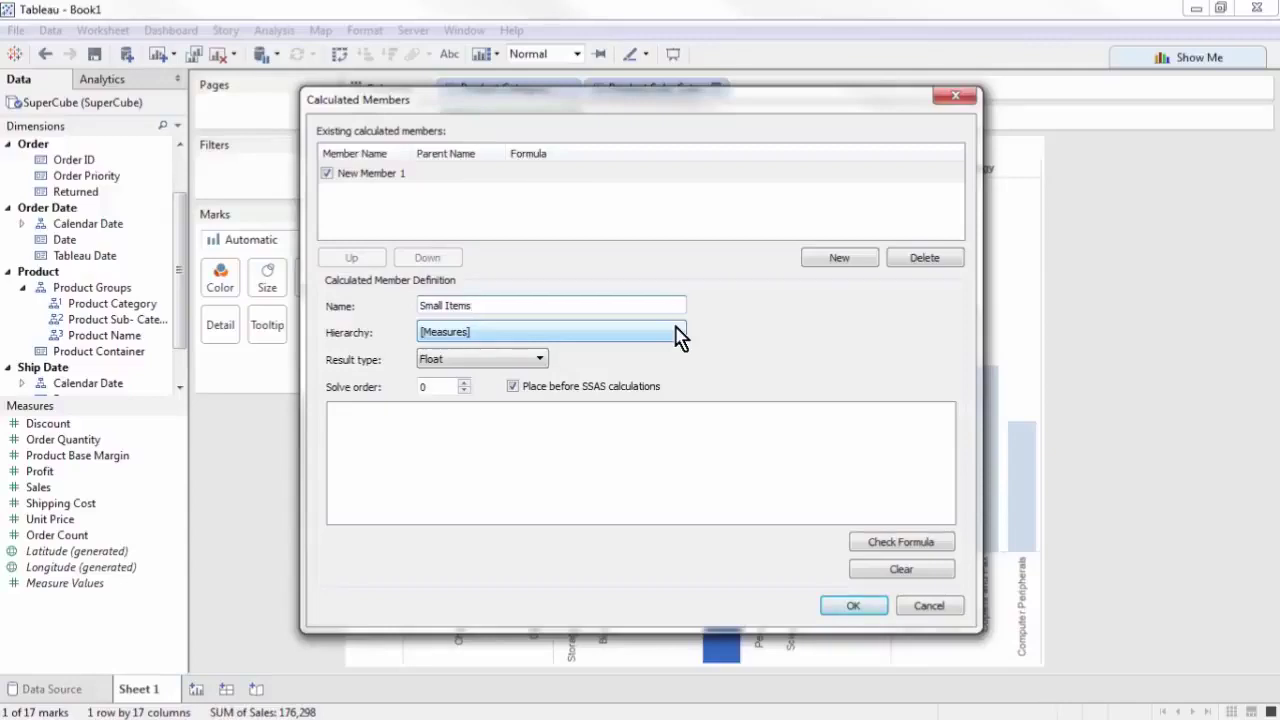
- Place Small Items on the Product Groups hierarchy with Office Supplies as its parent
left_click(680, 338)
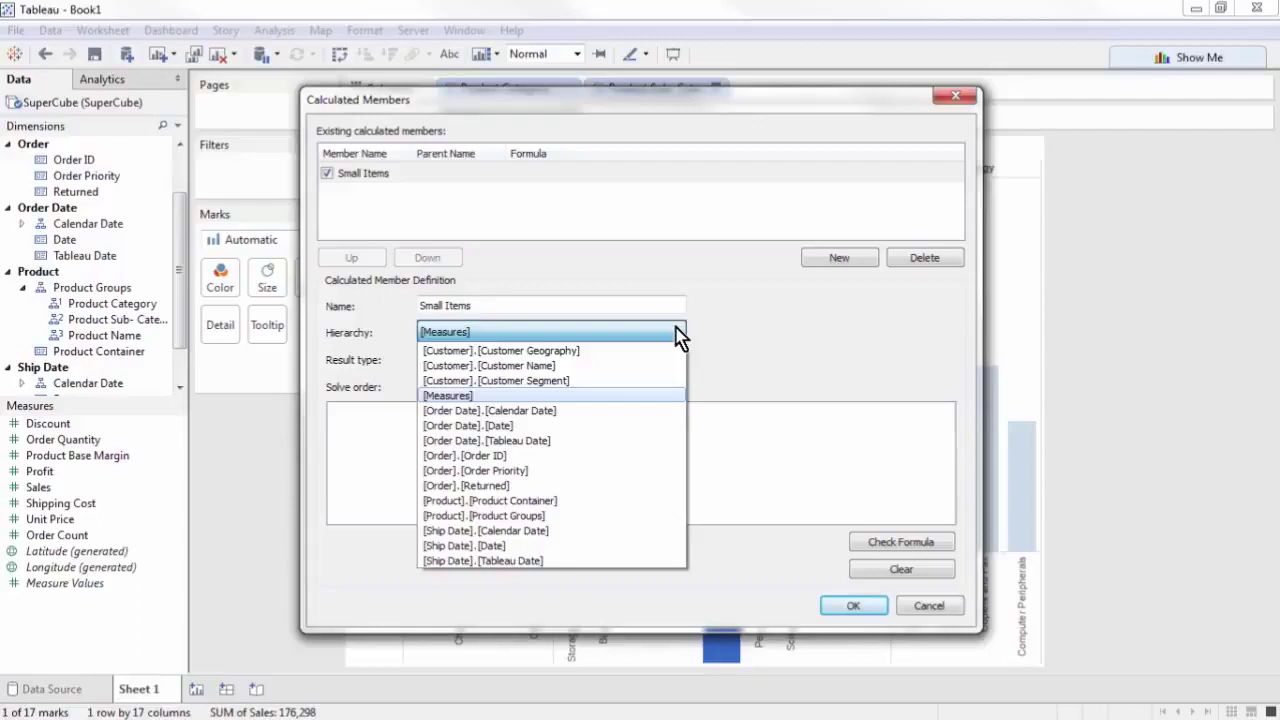
left_click(570, 516)
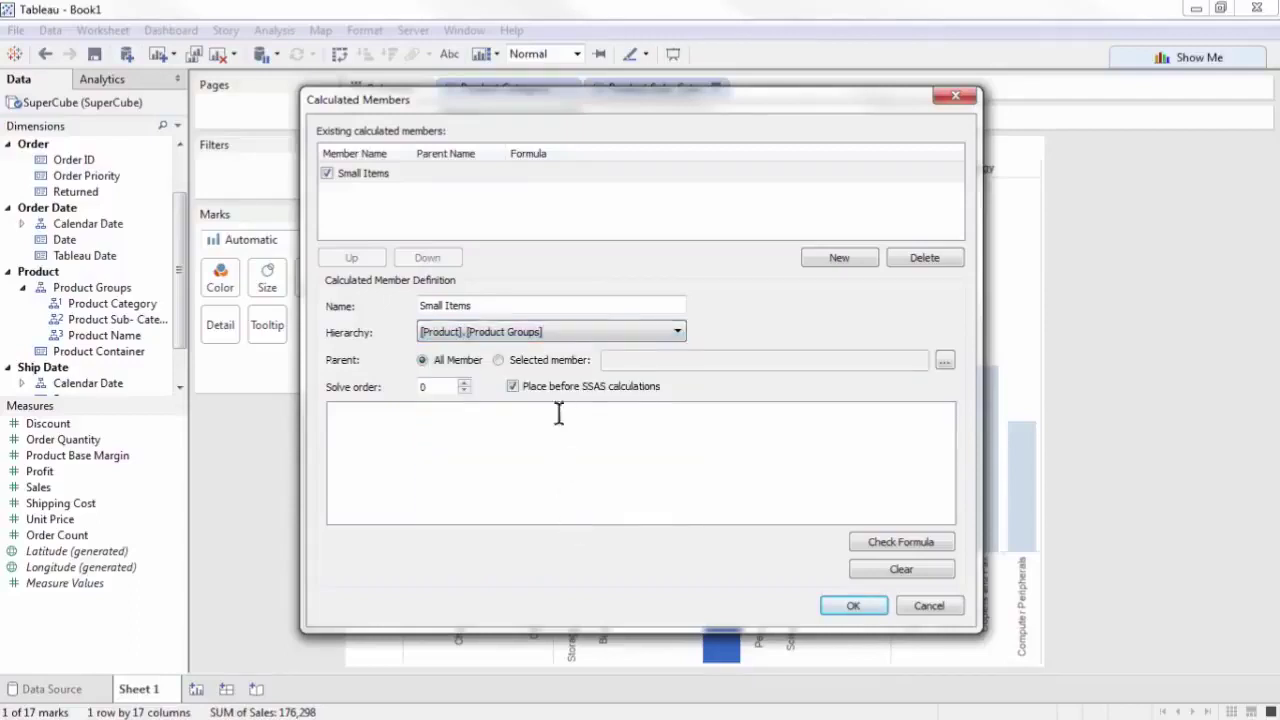
left_click(558, 364)
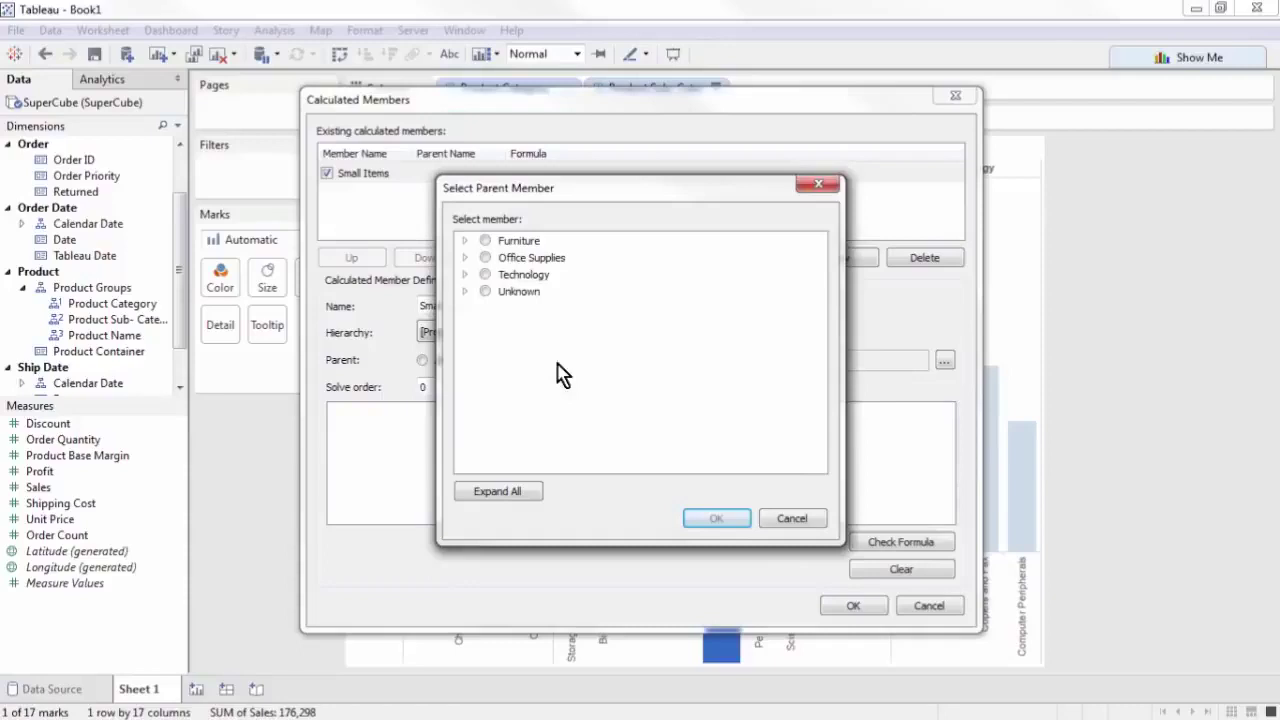
left_click(490, 258)
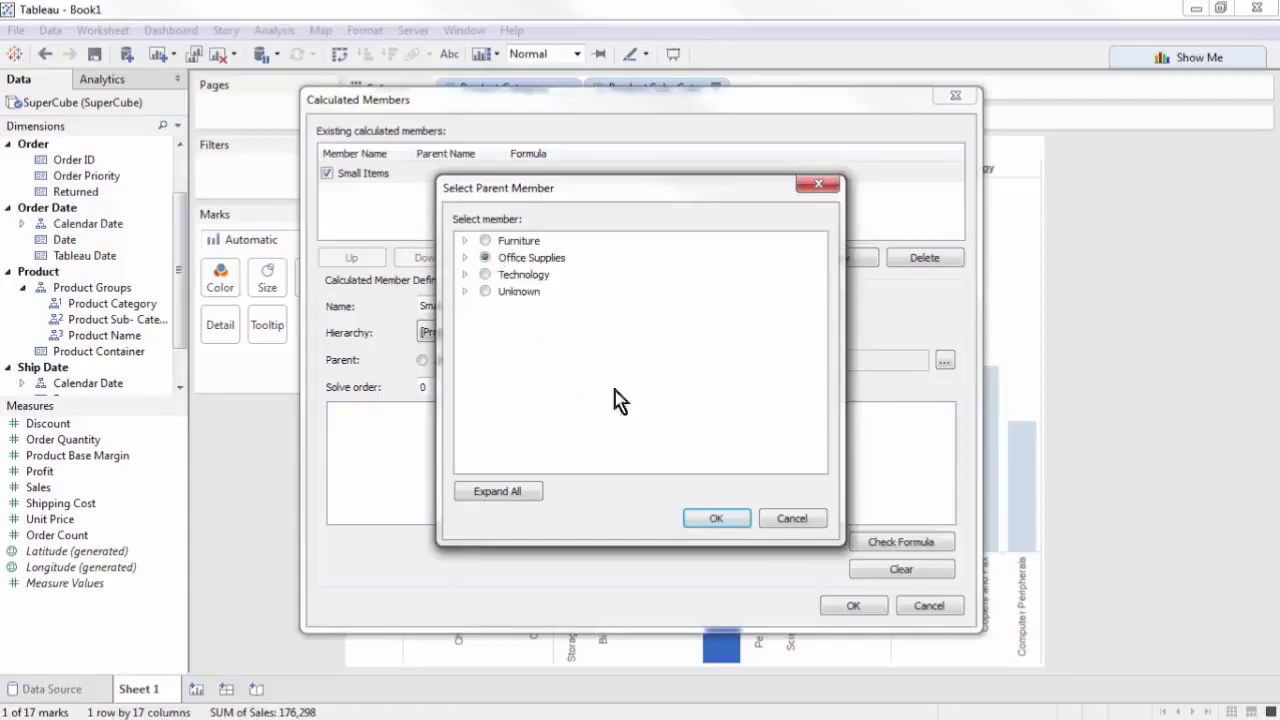
left_click(713, 519)
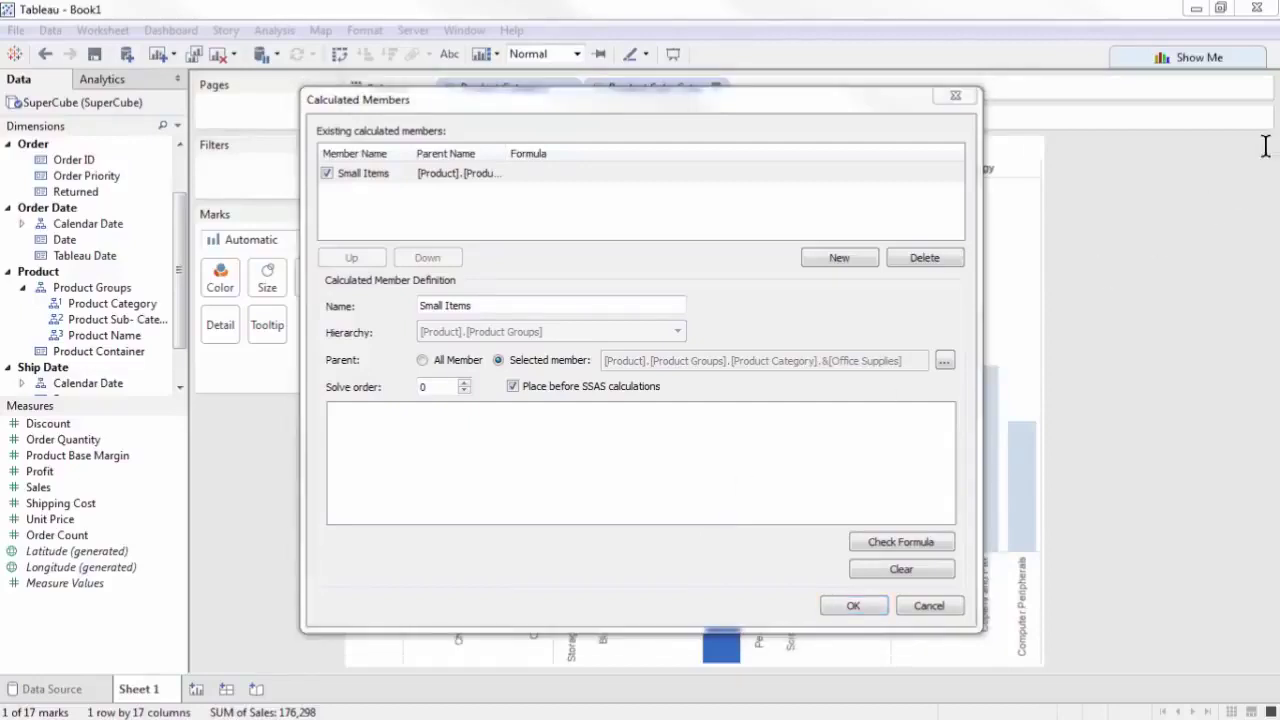
- Paste the MDX sum of the Envelopes-to-Rubber Bands sub-categories into Small Items and validate it
left_click(586, 449)
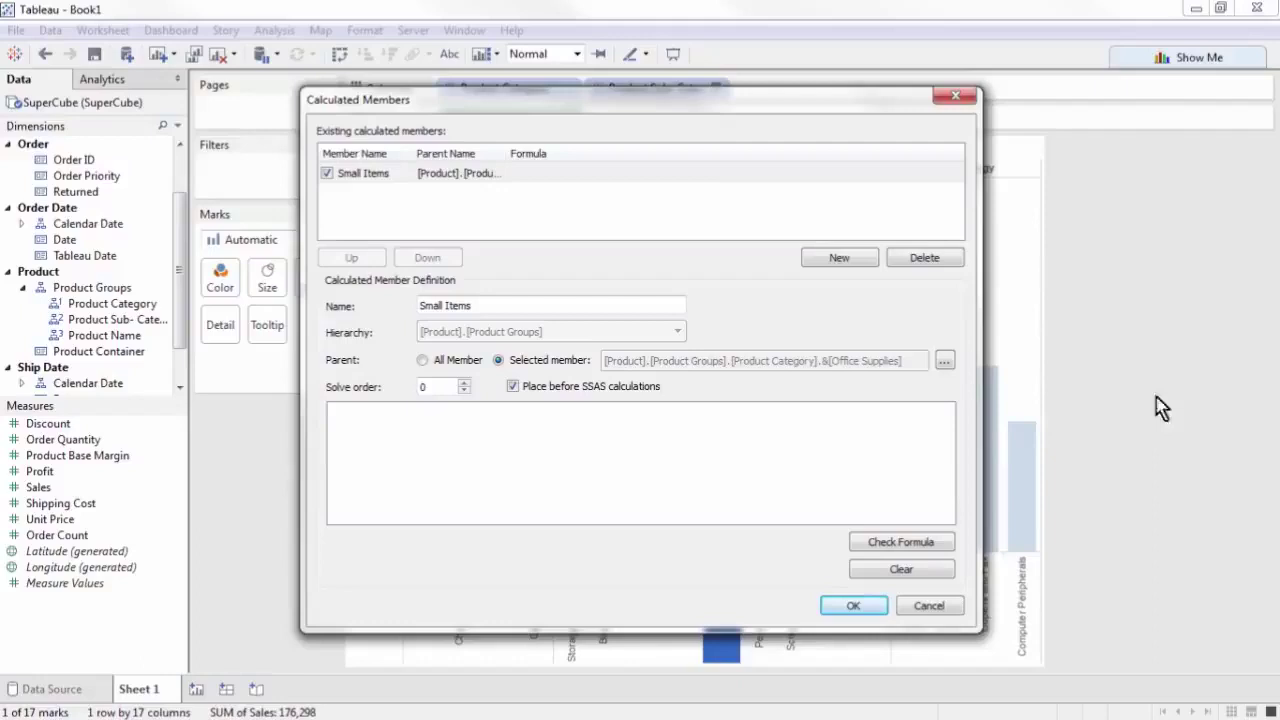
type("[Product].[Product Groups].[Office Supplies].[Envelopes] + [Product].[Product Groups].[Office Supplies].[Pens & Art Supplies] + [Product].[Product Groups].[Office Supplies].[Scissors, Rulers and Trimmers] + [Product].[Product Groups].[Office Supplies].[Labels] + [Product].[Product Groups].[Office Supplies].[Rubber Bands]")
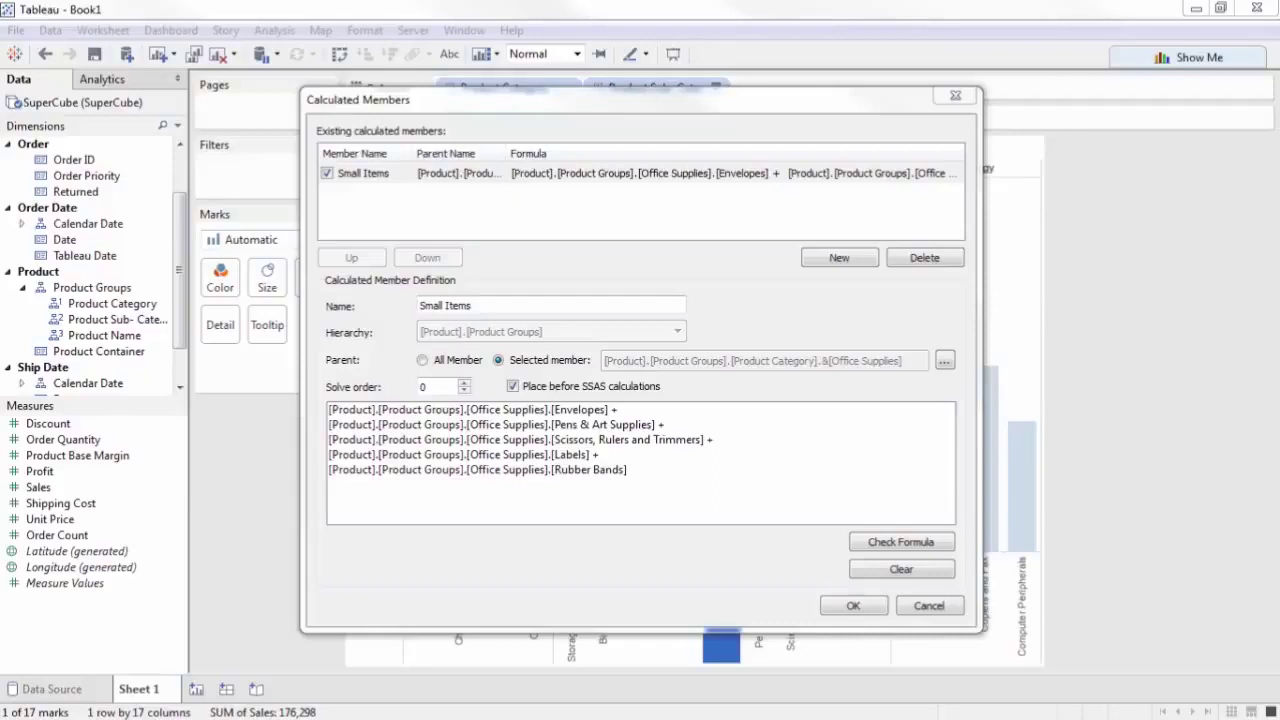
left_click(869, 550)
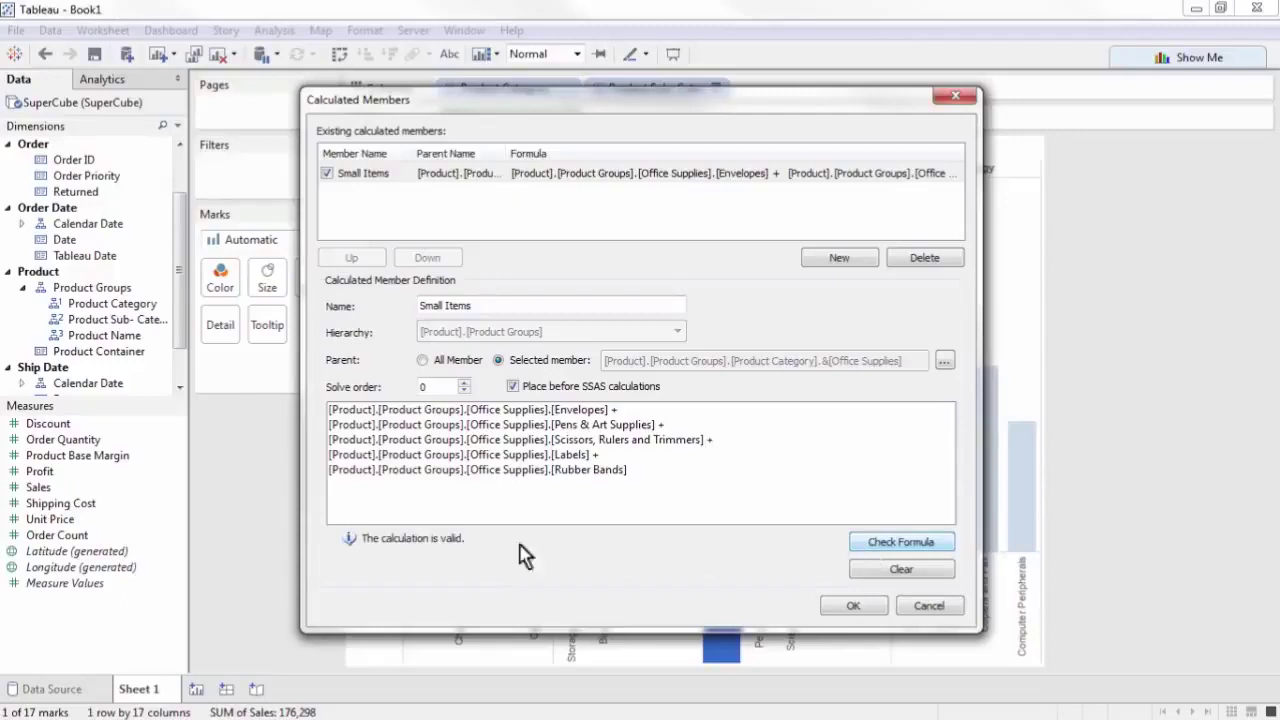
- Save Small Items and exclude the six sub-categories from Paper through Rubber Bands
left_click(845, 606)
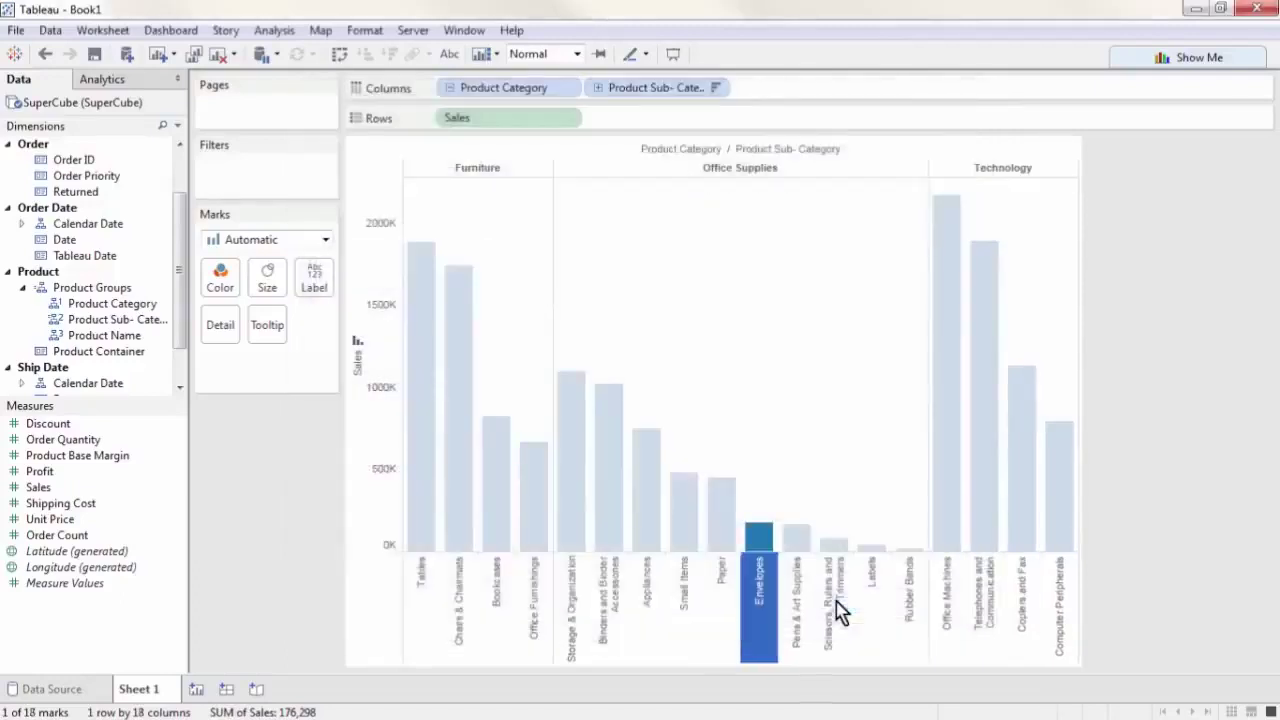
left_click(684, 600)
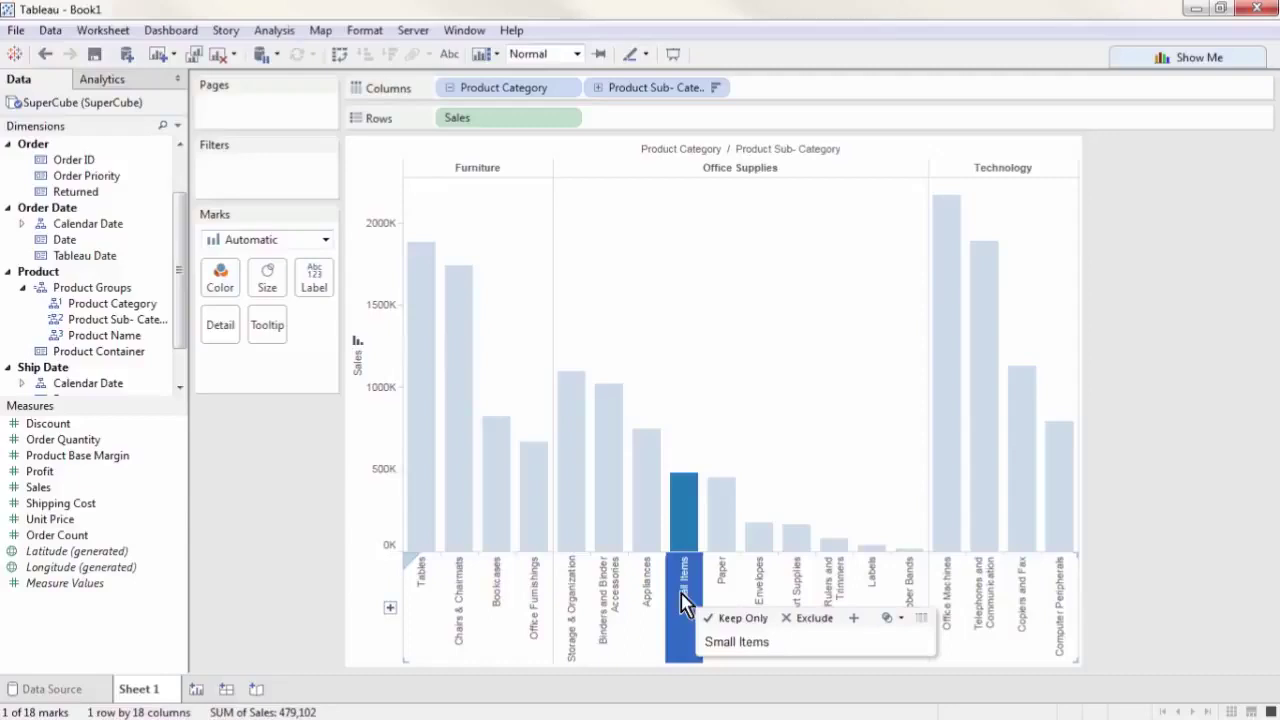
left_click(720, 586)
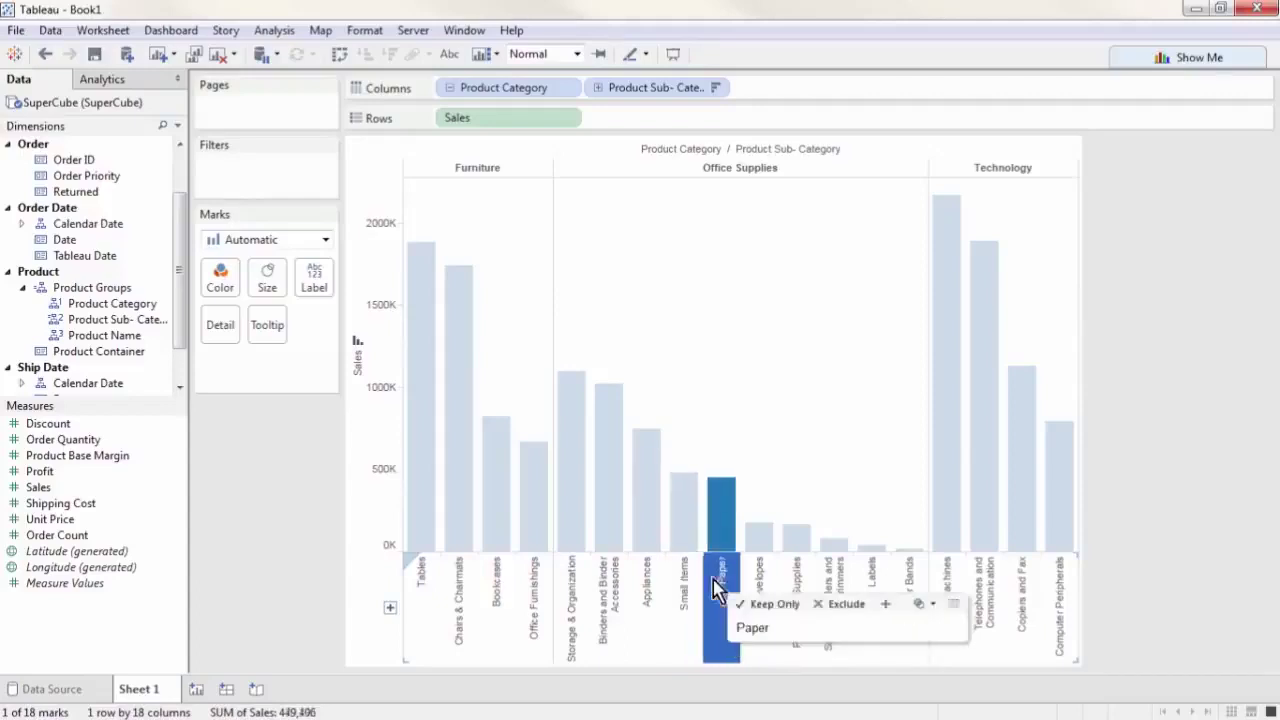
left_click(910, 575, "shift")
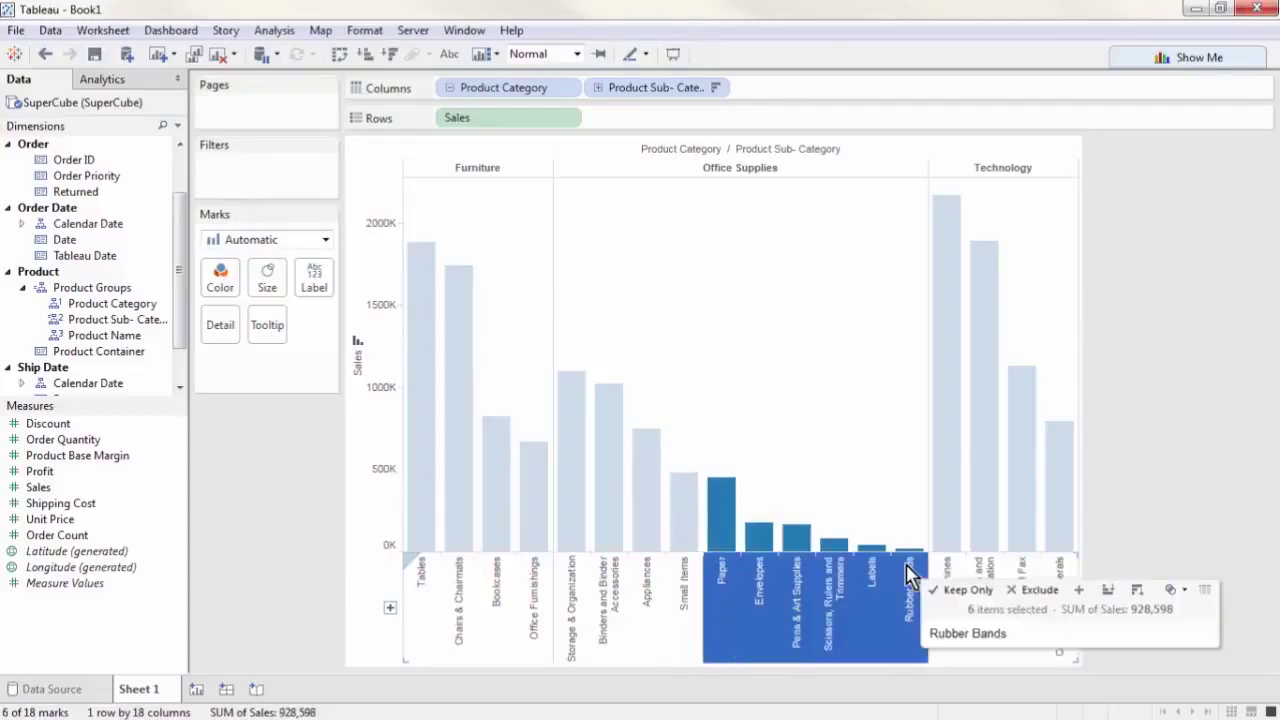
left_click(1033, 590)
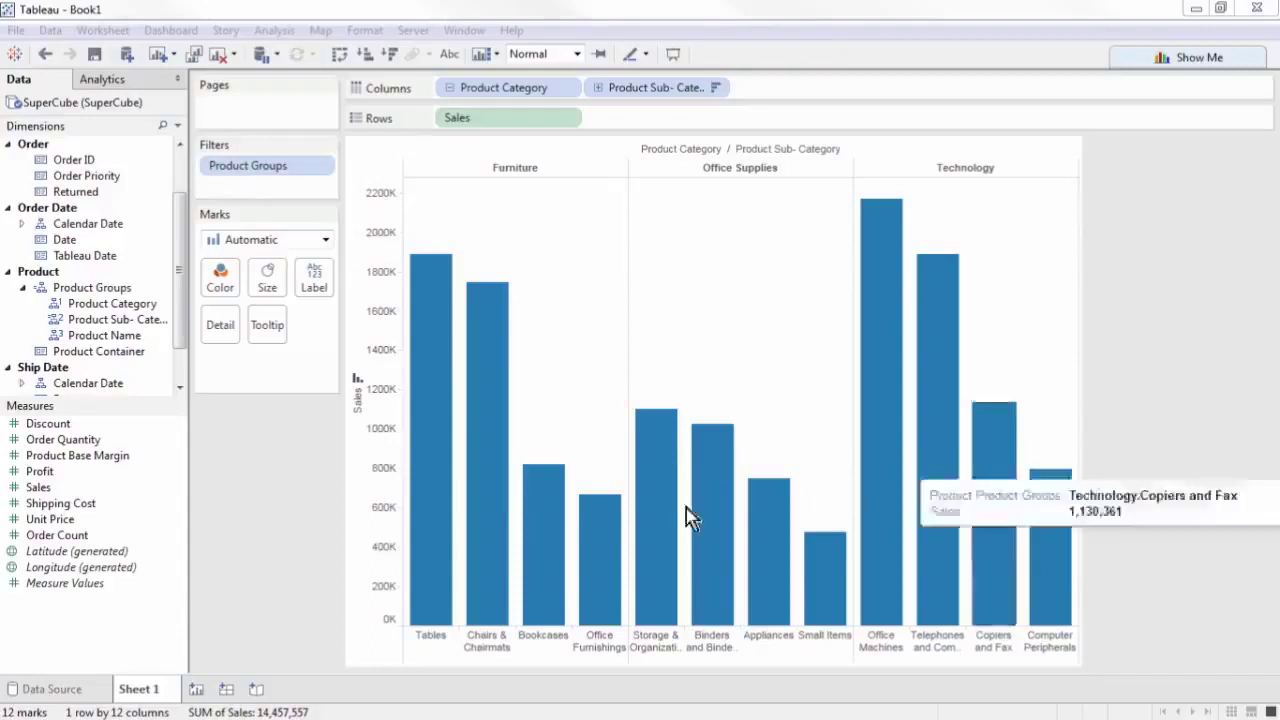
- Add a new calculated member named West Sales
right_click(12, 621)
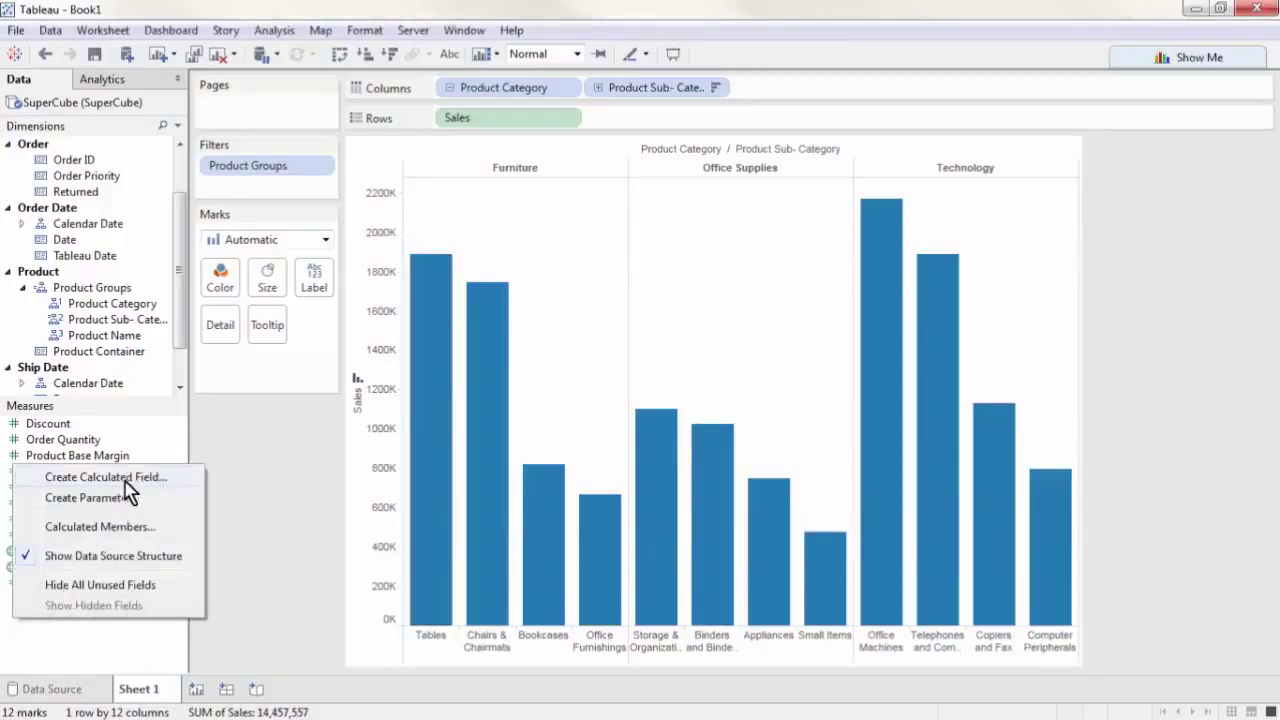
left_click(110, 477)
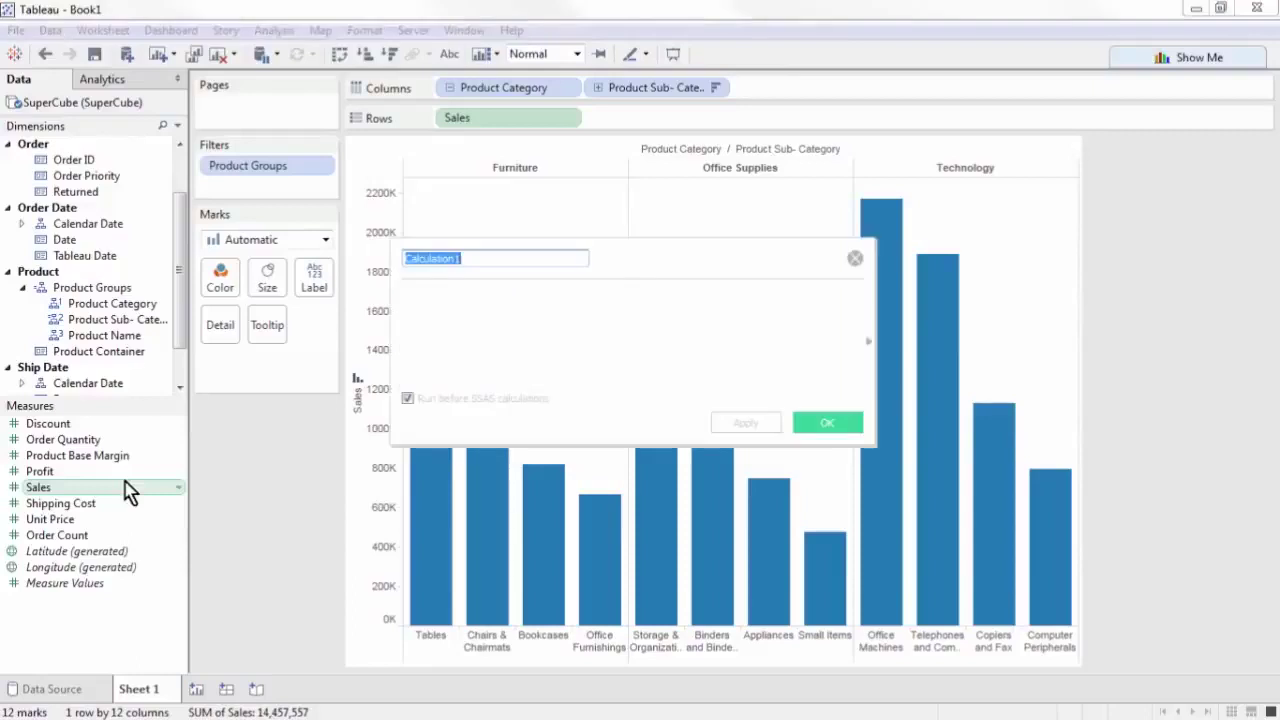
left_click(855, 260)
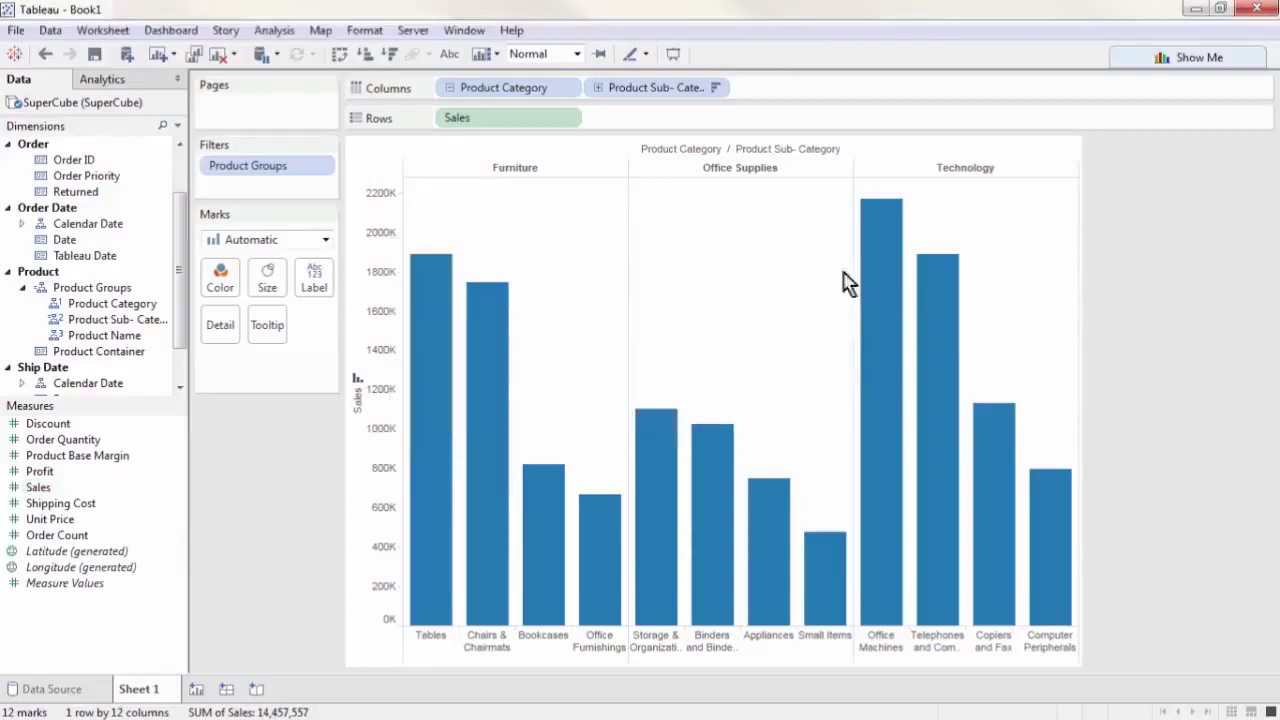
right_click(164, 620)
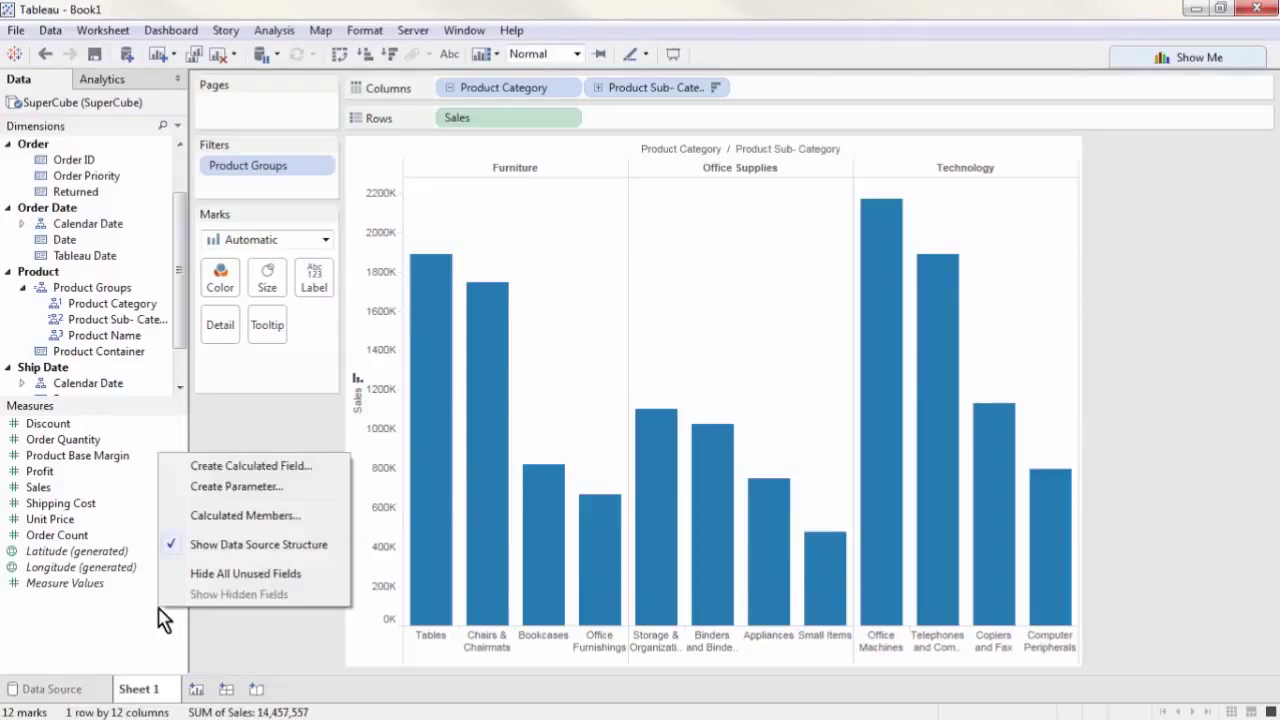
left_click(247, 526)
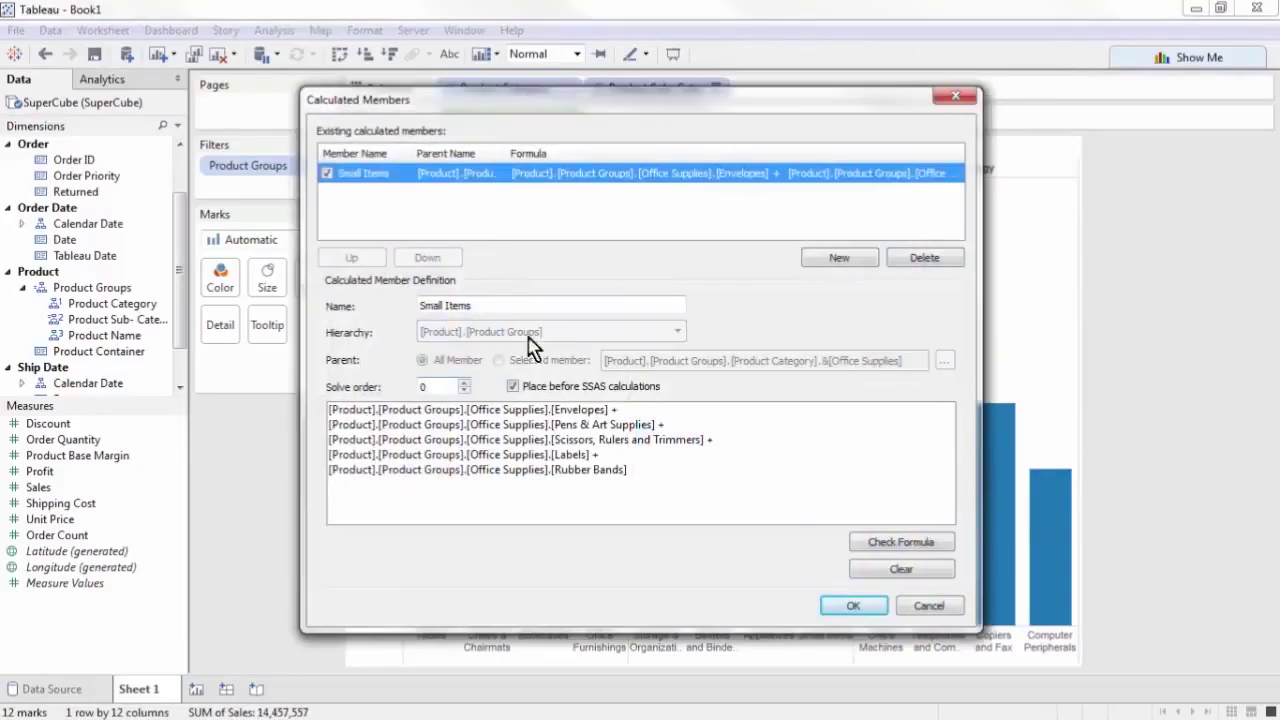
left_click(839, 260)
type("West Sales")
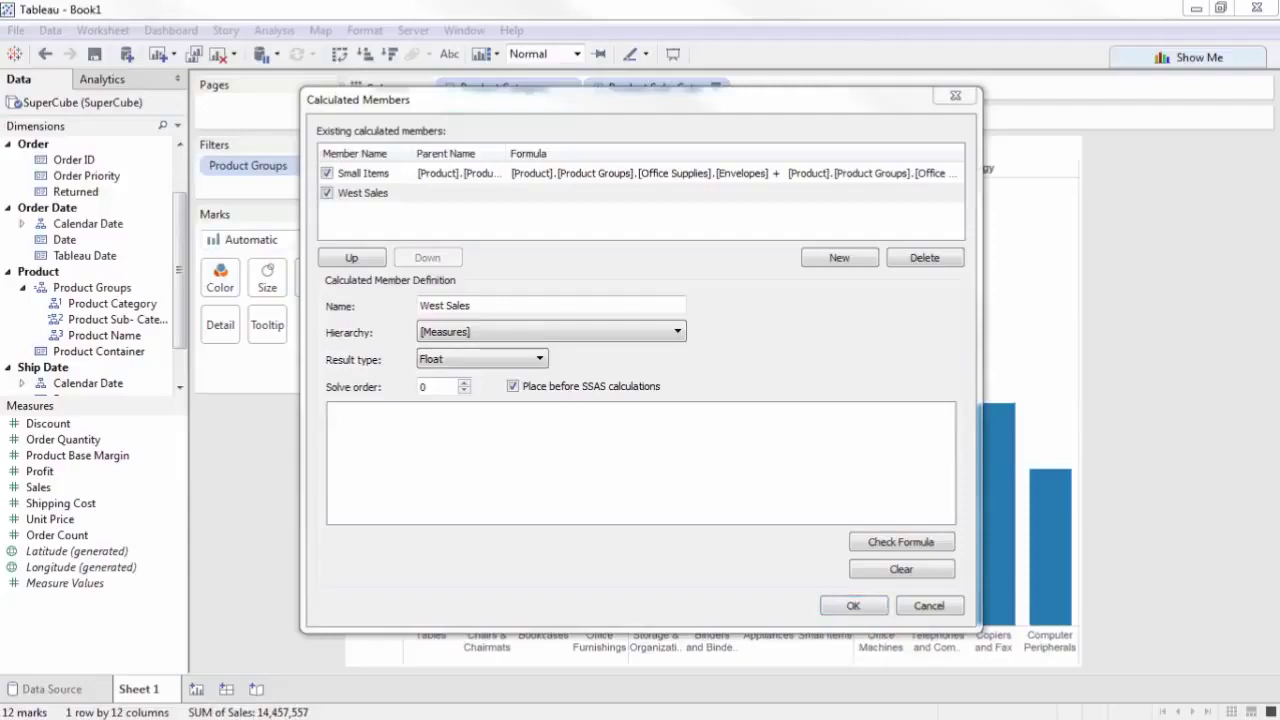
- Give West Sales the MDX tuple for West region Sales, validate it, and save
left_click(643, 457)
type("([Measures].[Sales] , [Customer].[Customer Geography].[Region].[West] )")
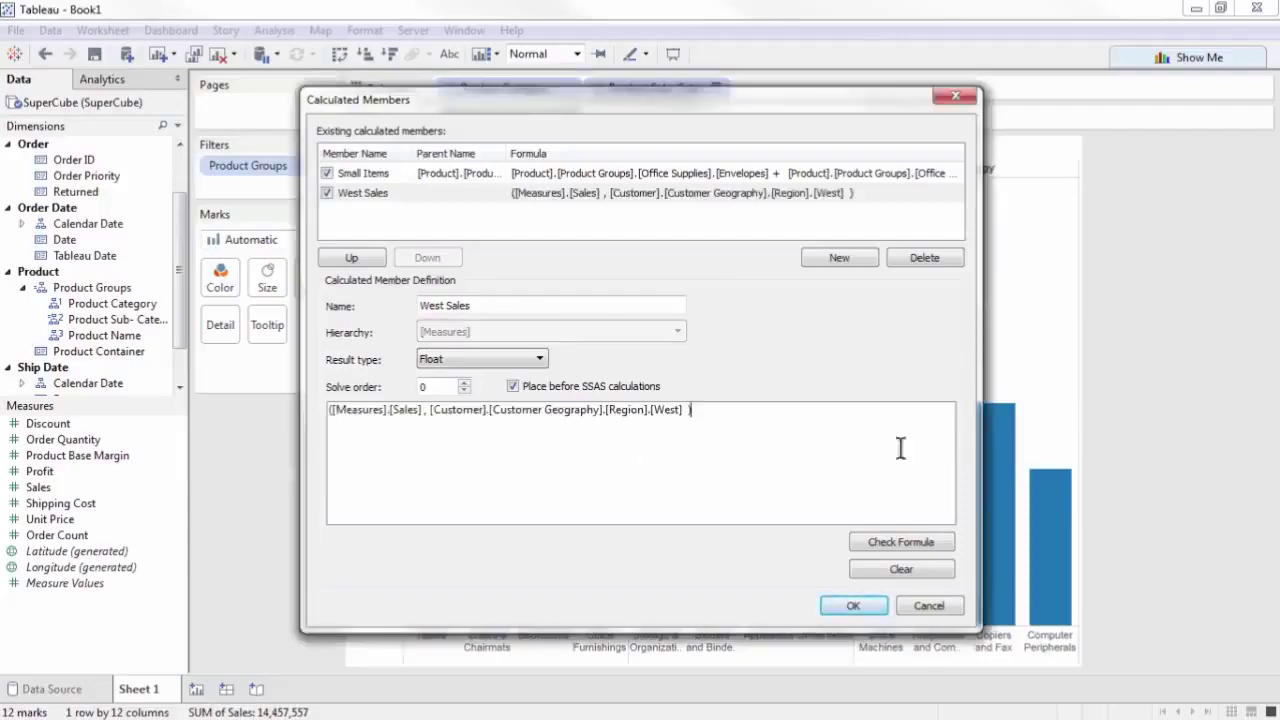
left_click(876, 546)
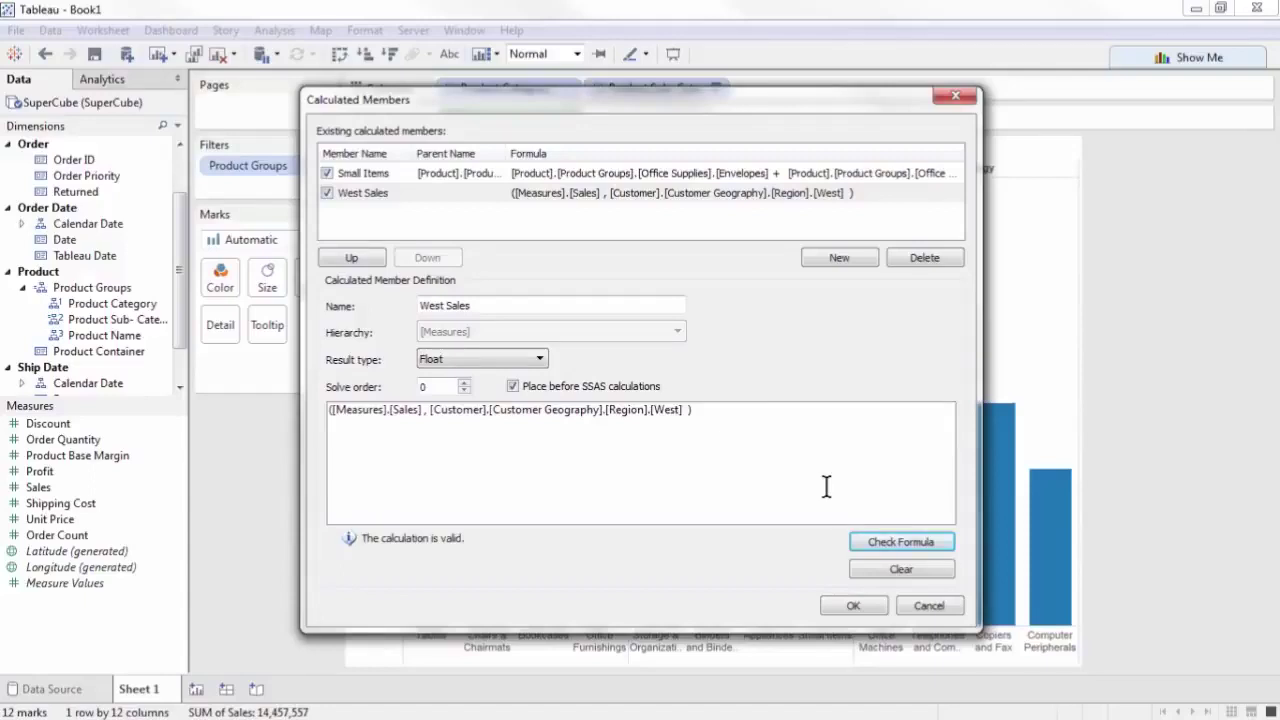
left_click(851, 605)
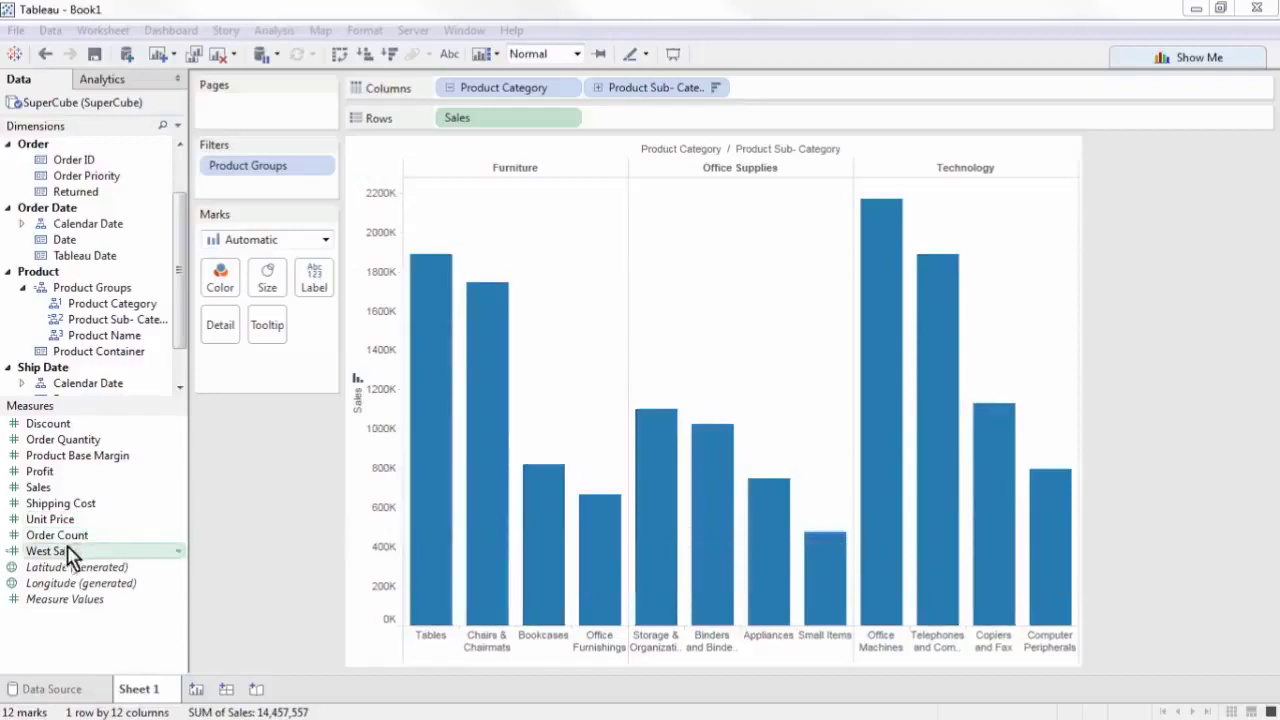
- Add West Sales to Rows beside Sales, giving each sub-category a second bar
left_click_drag(70, 553, 733, 128)
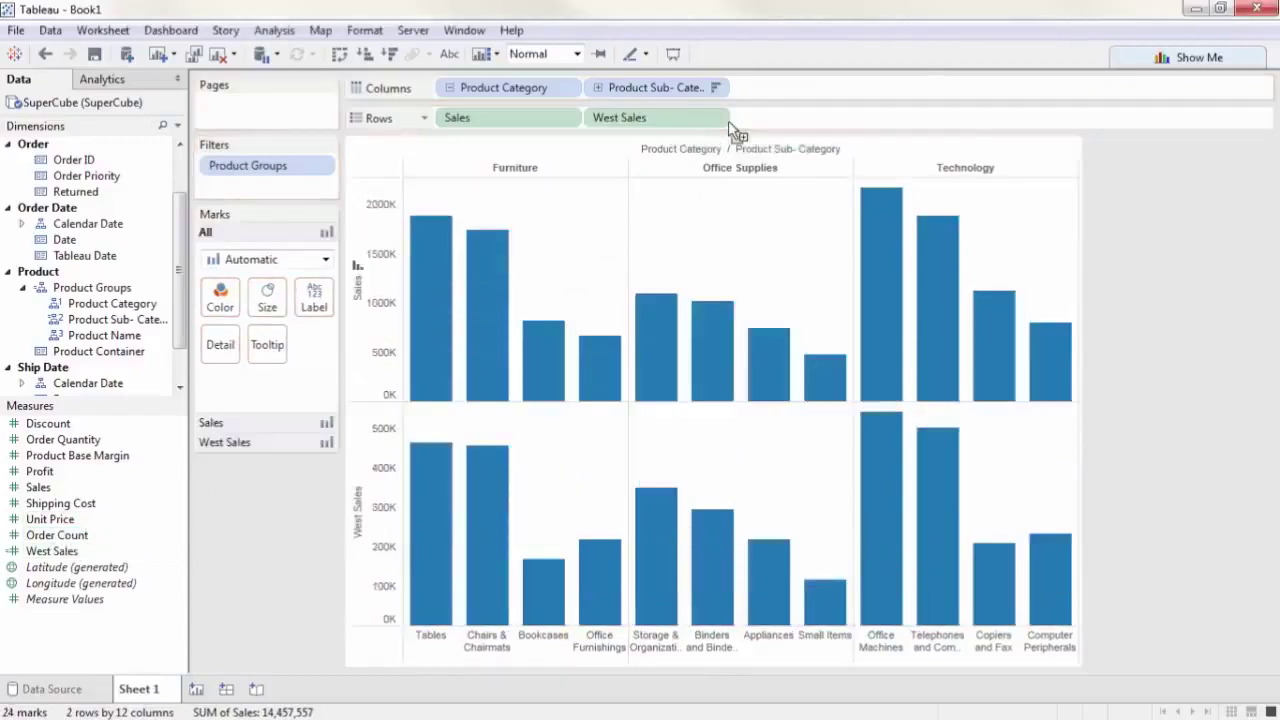